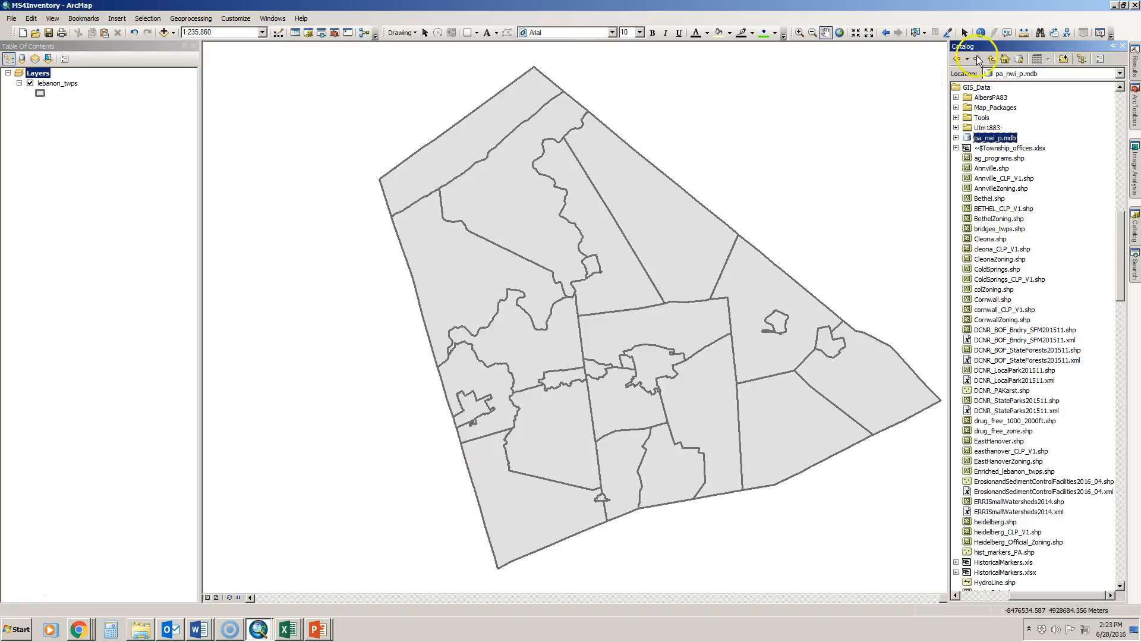
Create a file geodatabase named MS4_Assets in the GIS_Data folder.
{"action": "left_click", "coordinate": [976, 87]}
{"action": "right_click", "coordinate": [978, 89]}
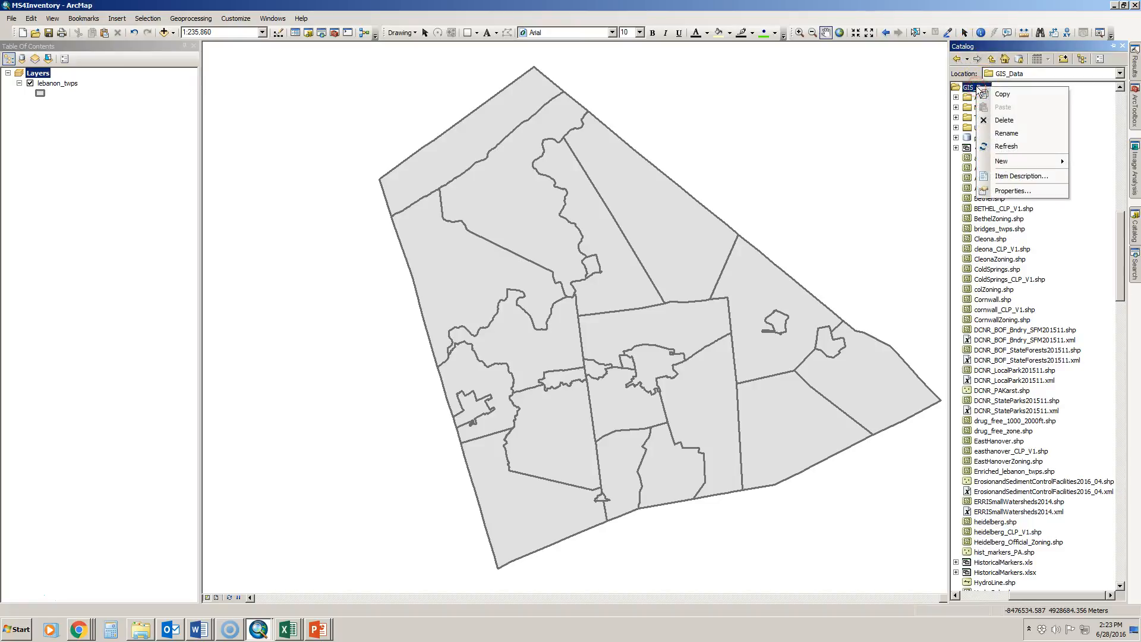
{"action": "mouse_move", "coordinate": [1003, 162]}
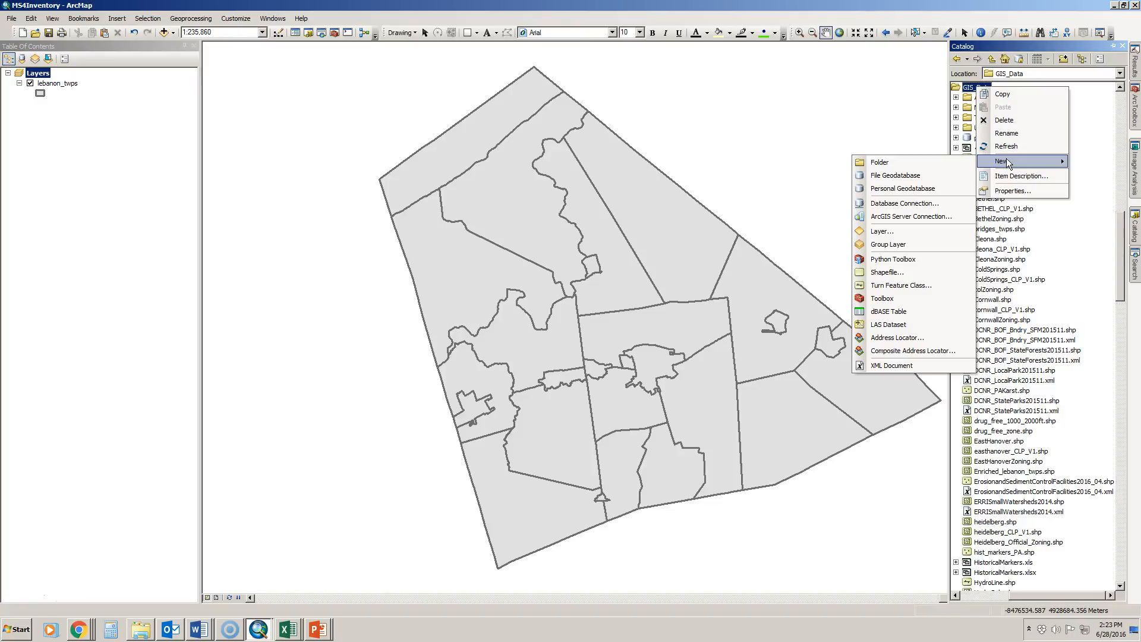
{"action": "left_click", "coordinate": [923, 176]}
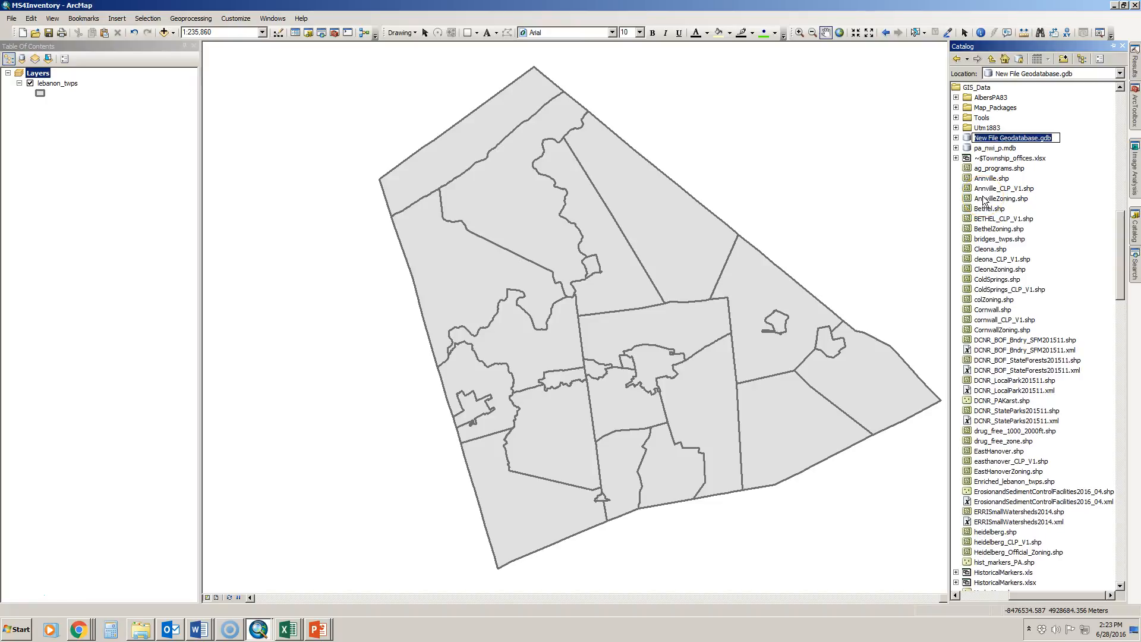
{"action": "type", "text": "M"}
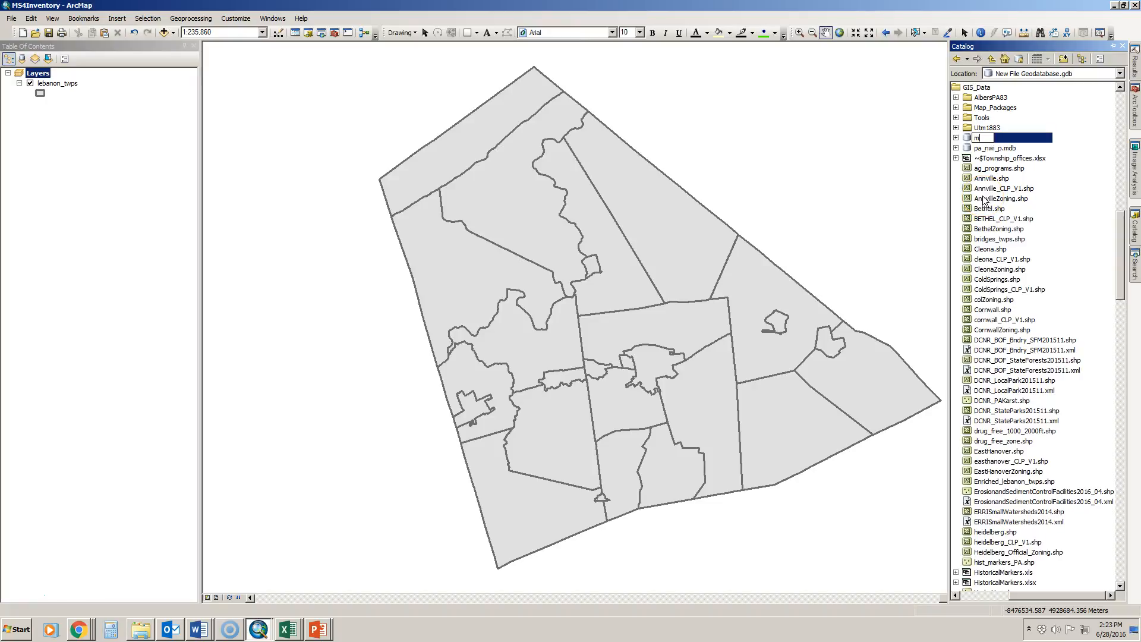
{"action": "type", "text": "S4_Assets"}
{"action": "left_click", "coordinate": [1067, 185]}
Start a new feature class in the MS4_Assets geodatabase, naming it Inventory_Recorder and setting its type to Point Features.
{"action": "left_click", "coordinate": [1010, 143]}
{"action": "right_click", "coordinate": [1008, 143]}
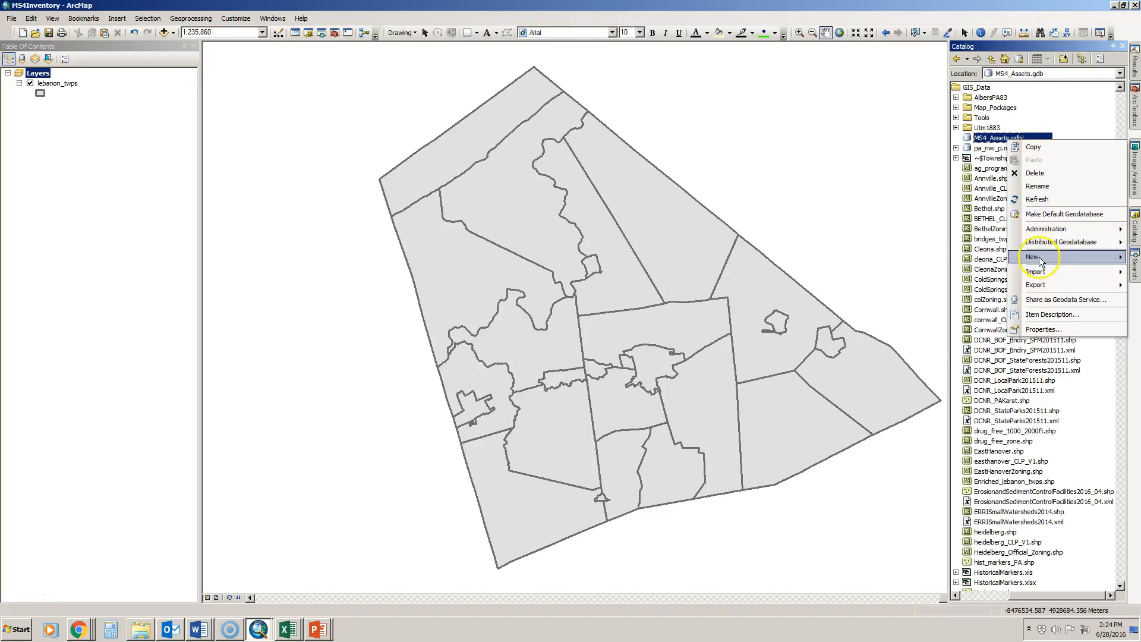
{"action": "mouse_move", "coordinate": [1040, 262]}
{"action": "left_click", "coordinate": [958, 271]}
{"action": "left_click", "coordinate": [504, 167]}
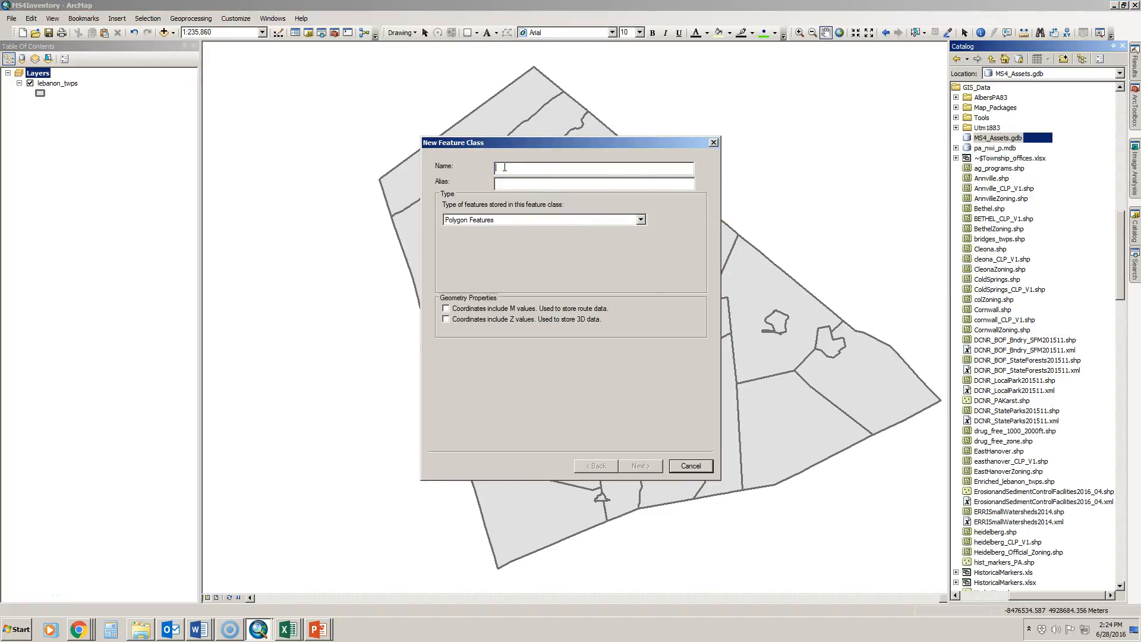
{"action": "type", "text": "Invento"}
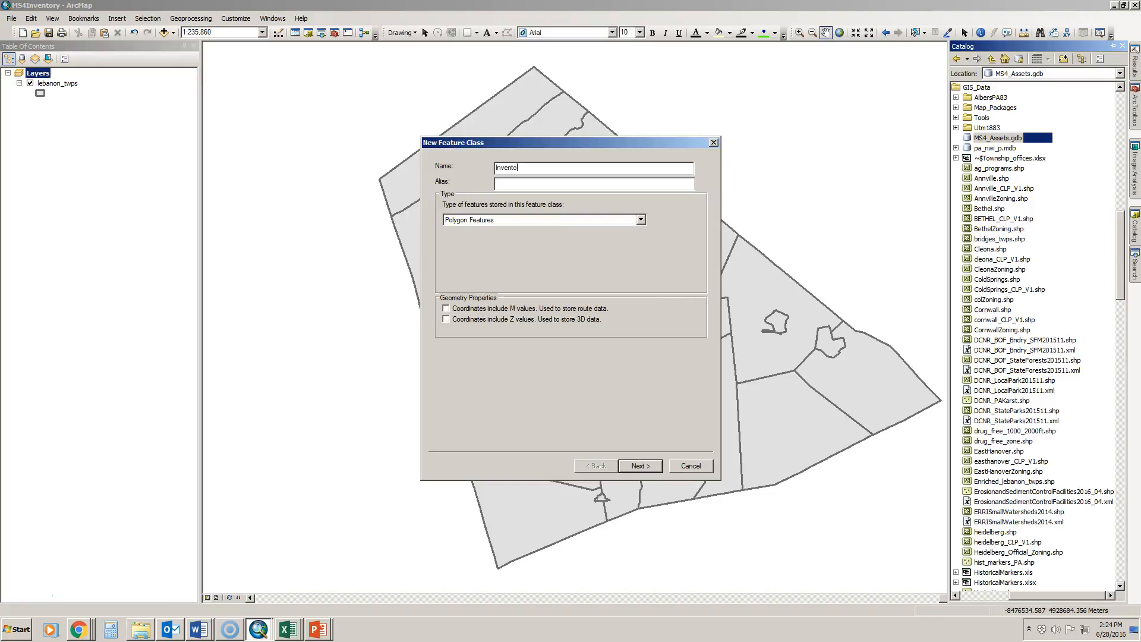
{"action": "type", "text": "ry_Recorder"}
{"action": "left_click", "coordinate": [487, 220]}
{"action": "left_click", "coordinate": [482, 246]}
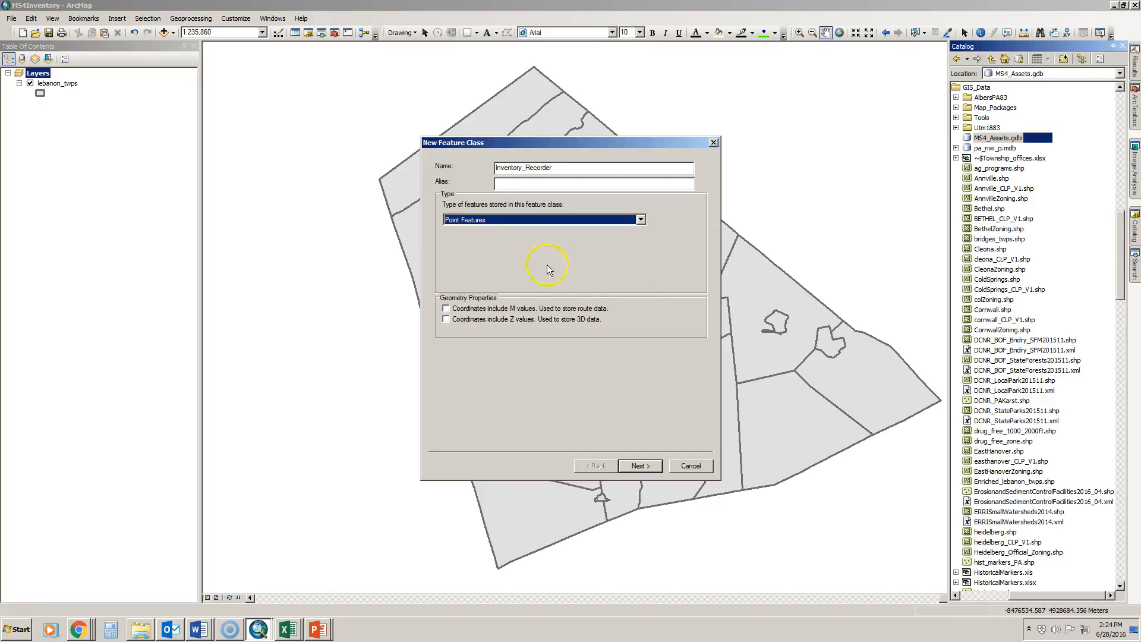
Accept the NAD_1983_StatePlane_Pennsylvania_South_FIPS_3702_Feet coordinate system, the default XY tolerance and the default storage configuration for the feature class.
{"action": "left_click", "coordinate": [639, 467]}
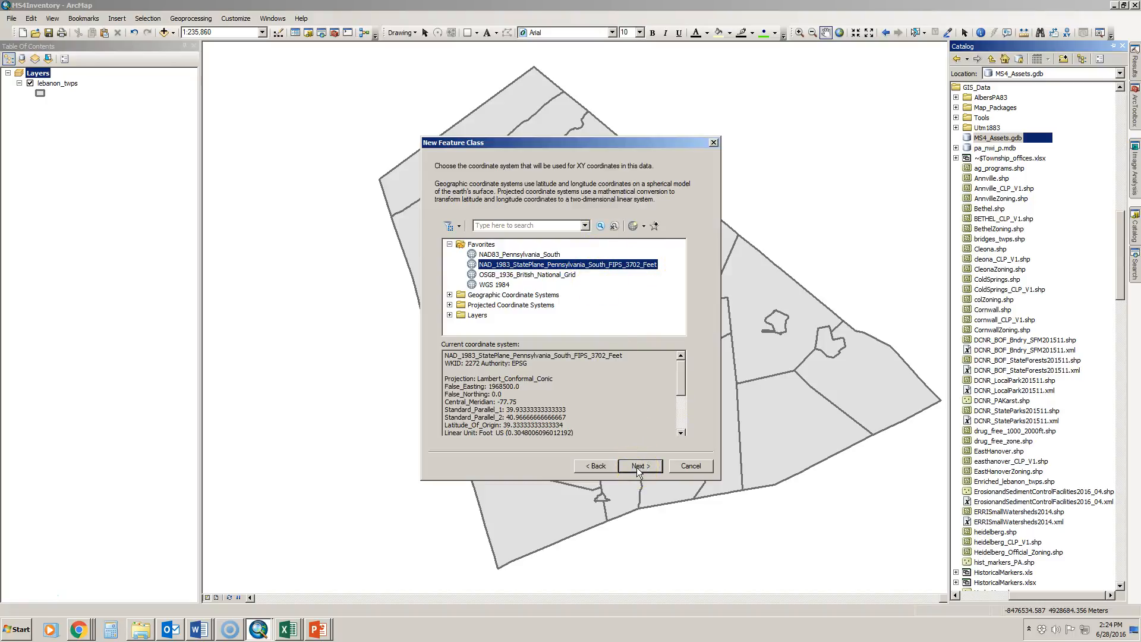
{"action": "left_click", "coordinate": [636, 467]}
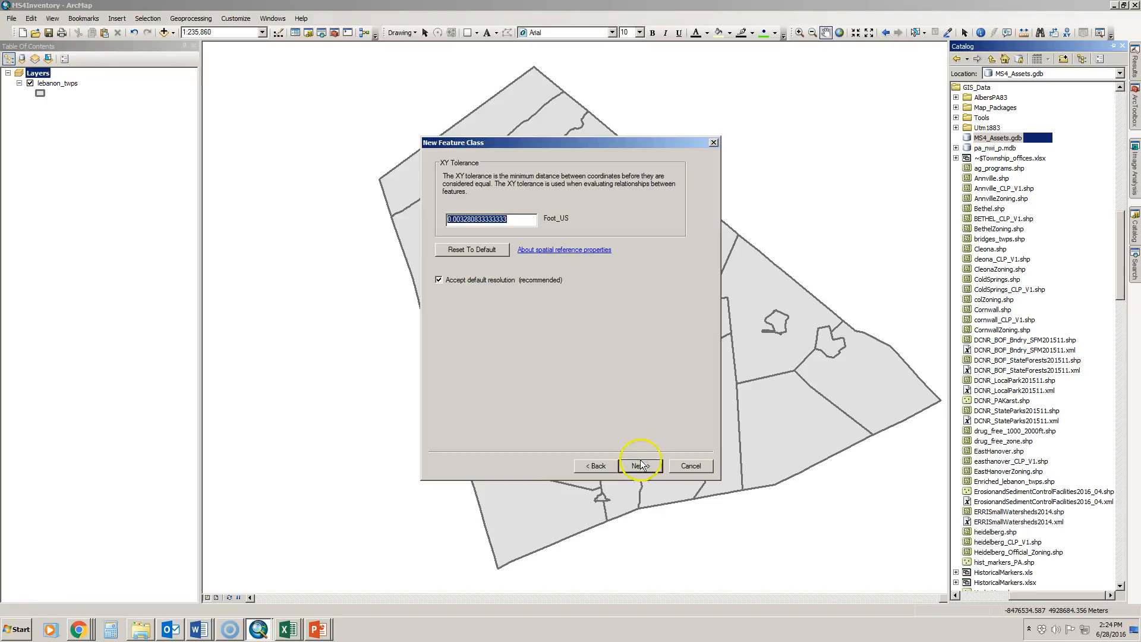
{"action": "left_click", "coordinate": [639, 466]}
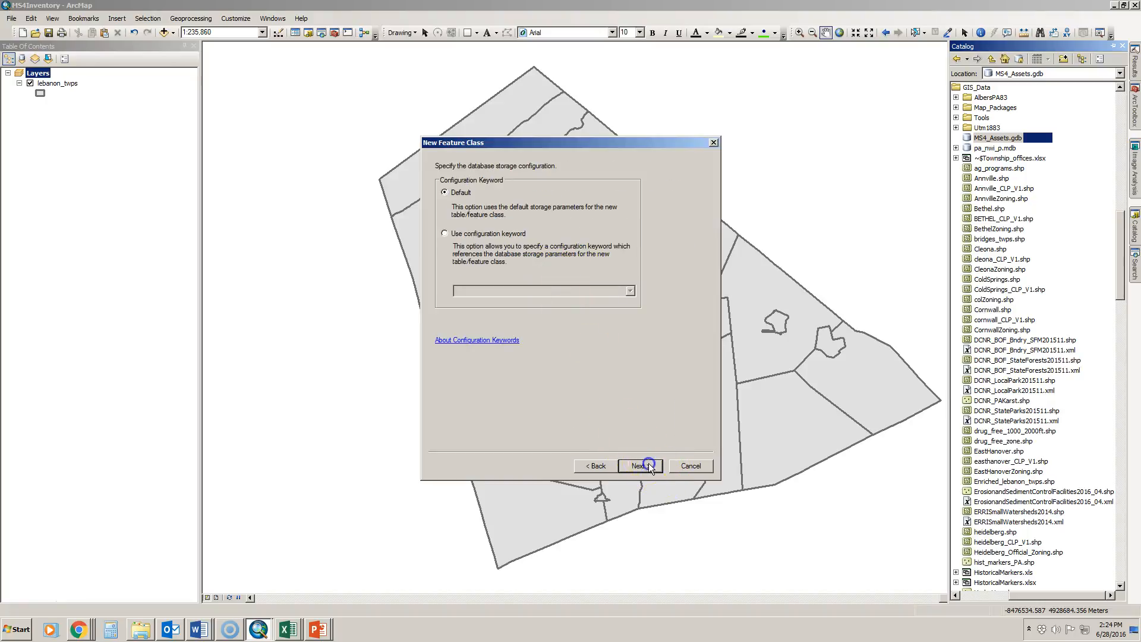
{"action": "left_click", "coordinate": [648, 465]}
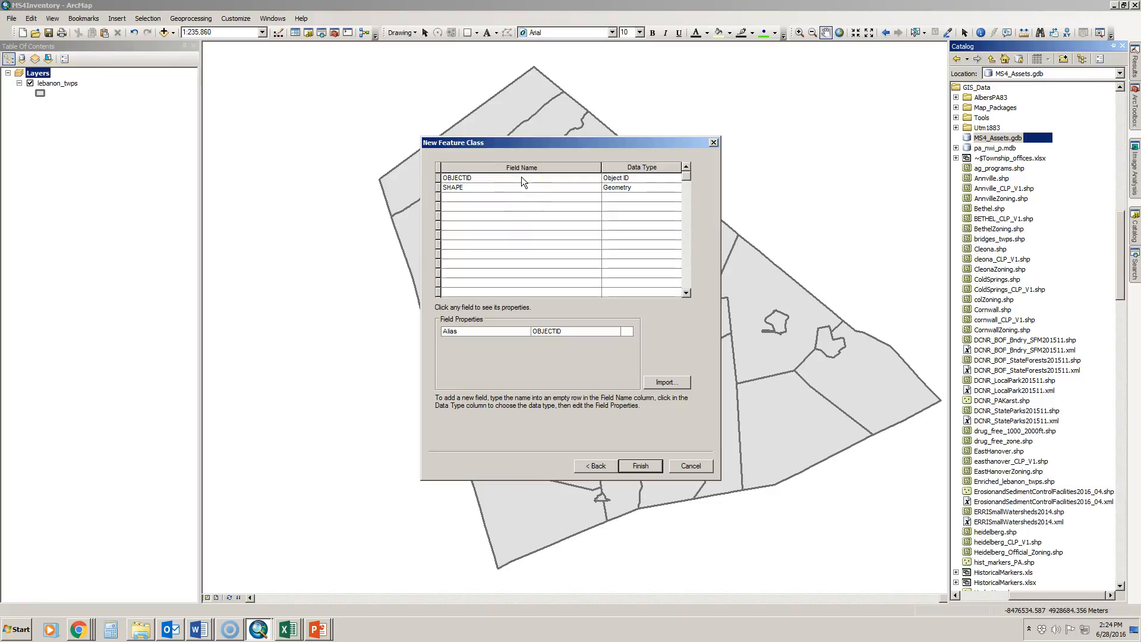
Add a field named AssetType with the Text data type to the new feature class.
{"action": "left_click", "coordinate": [479, 180]}
{"action": "left_click", "coordinate": [487, 220]}
{"action": "left_click", "coordinate": [465, 198]}
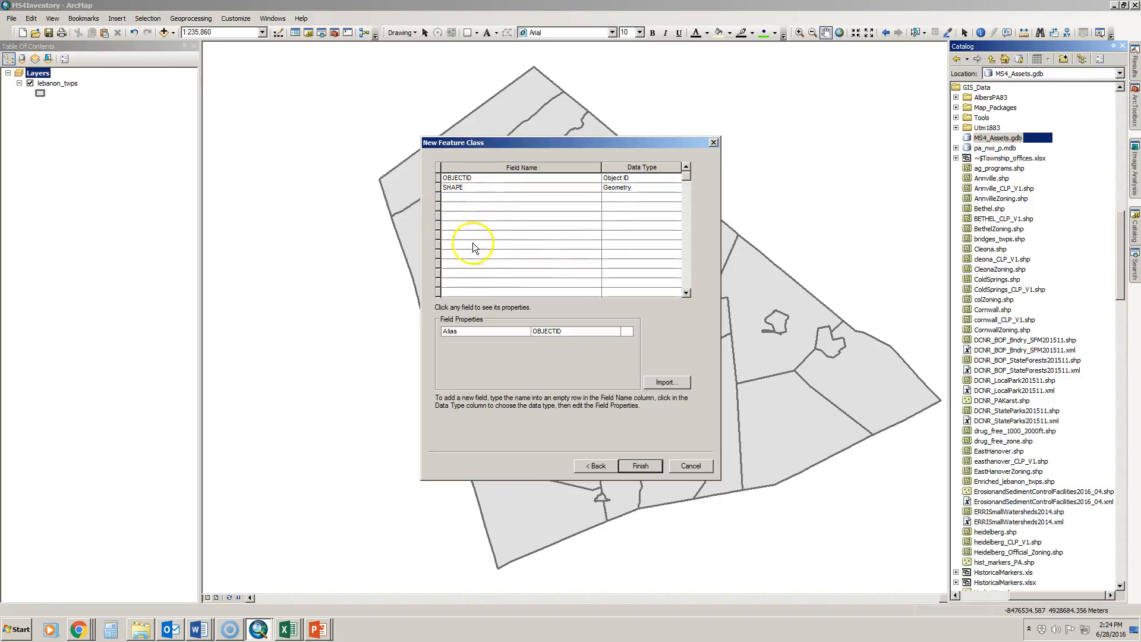
{"action": "left_click", "coordinate": [472, 196]}
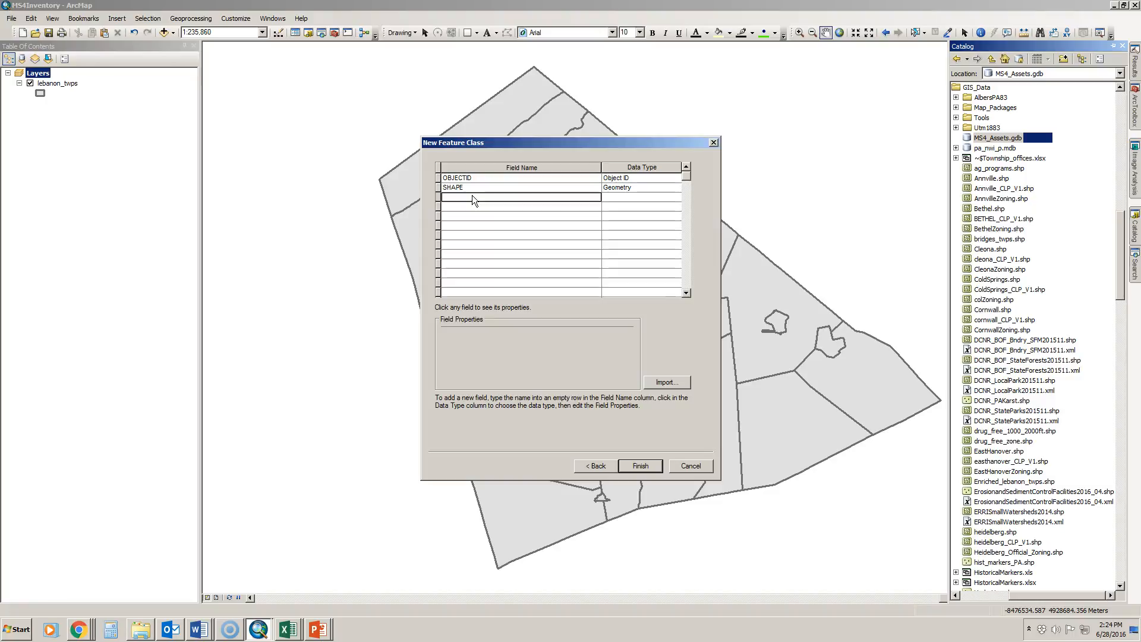
{"action": "type", "text": "AssetType"}
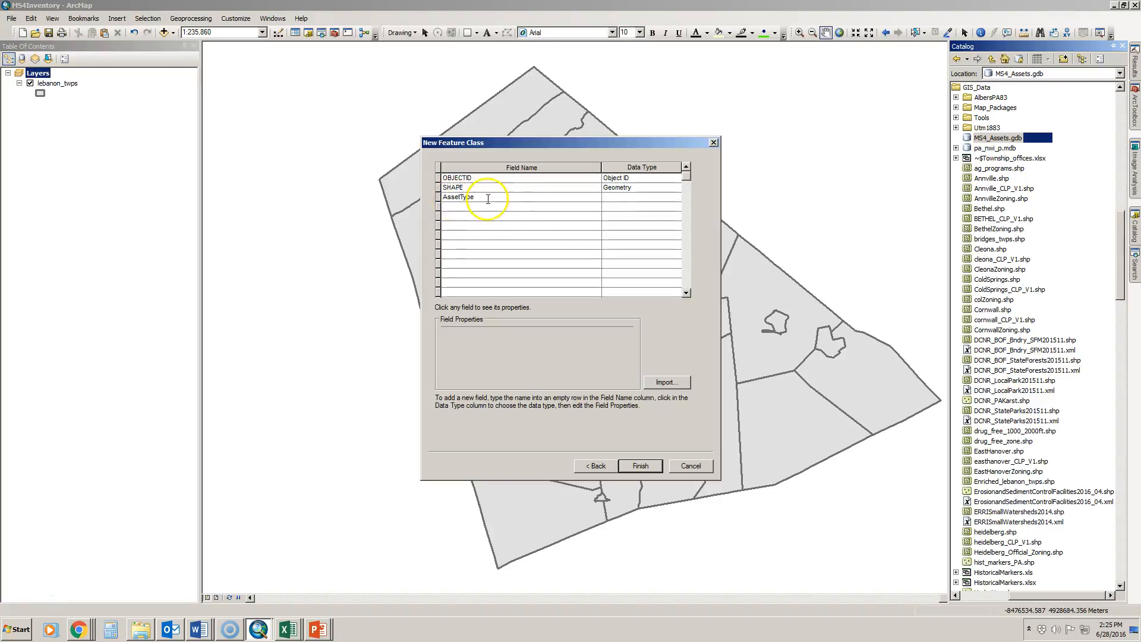
{"action": "left_click", "coordinate": [618, 197]}
{"action": "left_click", "coordinate": [617, 197]}
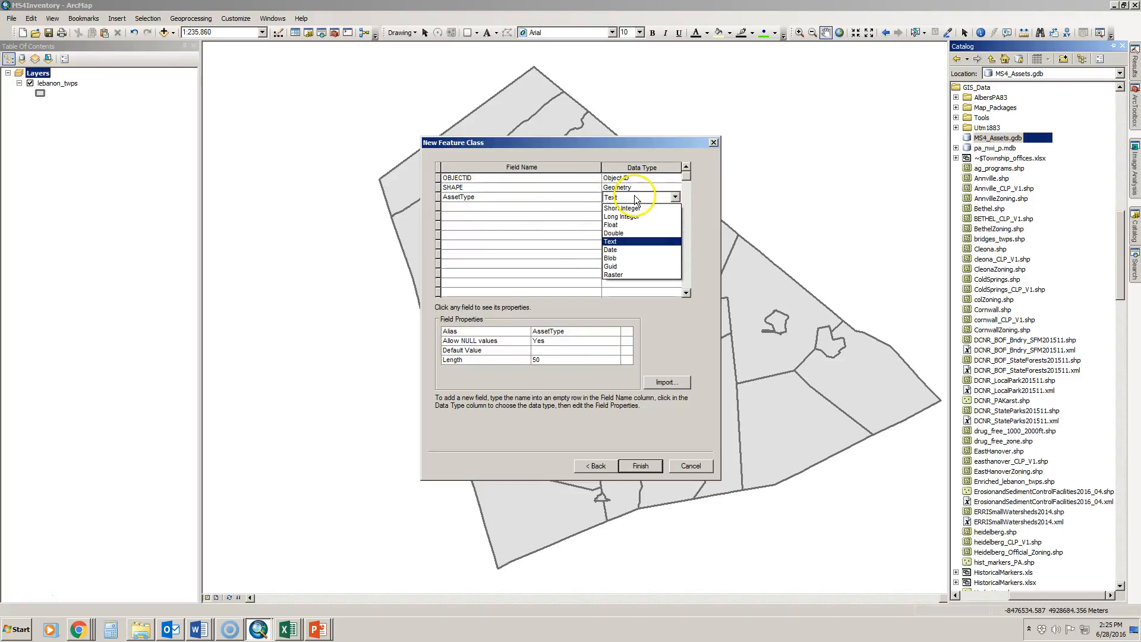
{"action": "left_click", "coordinate": [562, 211]}
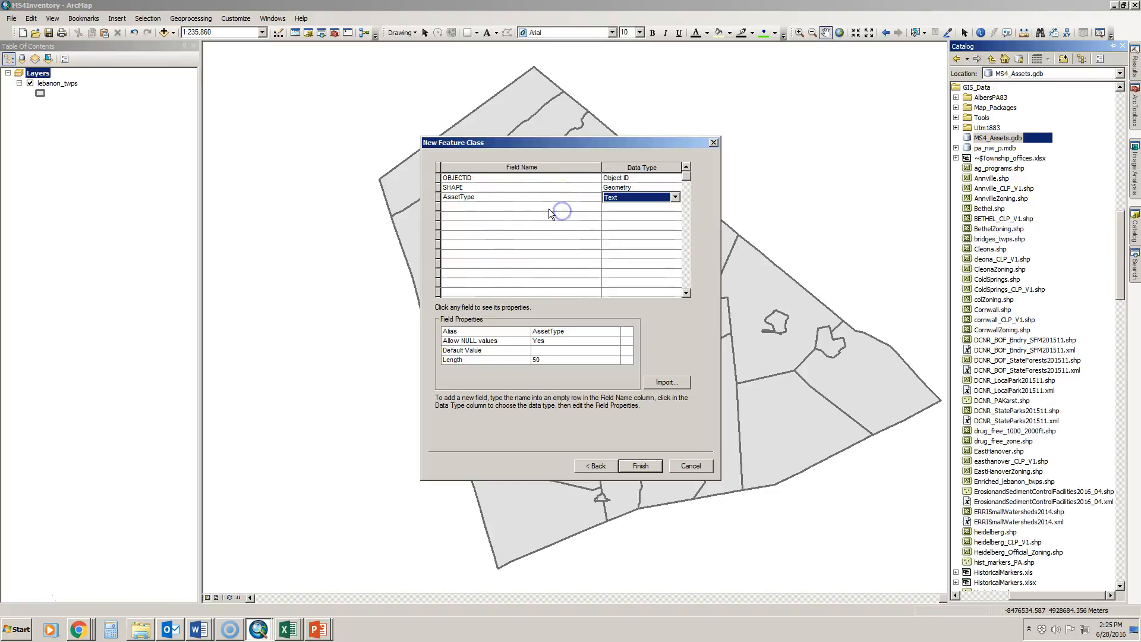
Add a field named Status with the Text data type below AssetType.
{"action": "left_click", "coordinate": [473, 207]}
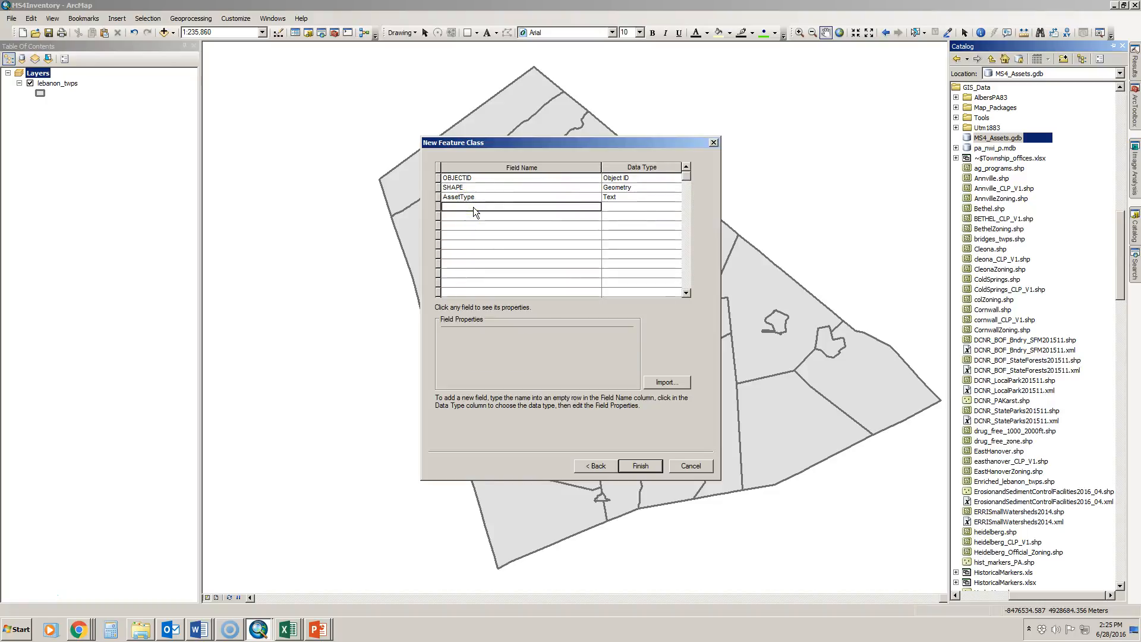
{"action": "type", "text": "Status"}
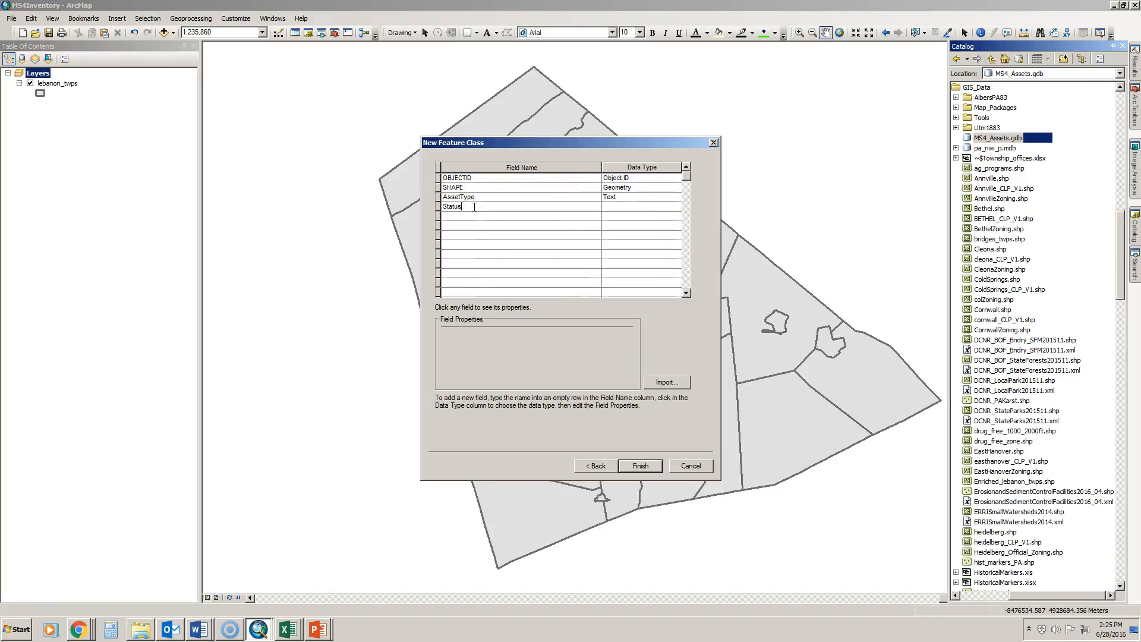
{"action": "left_click", "coordinate": [616, 205]}
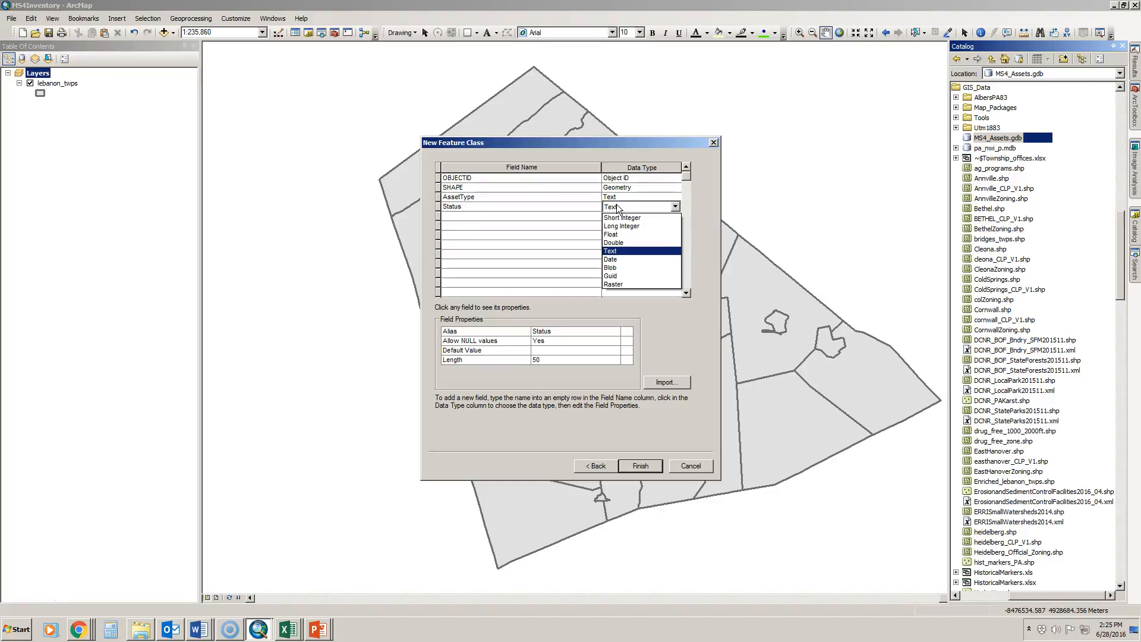
{"action": "left_click", "coordinate": [619, 251]}
{"action": "left_click", "coordinate": [627, 268]}
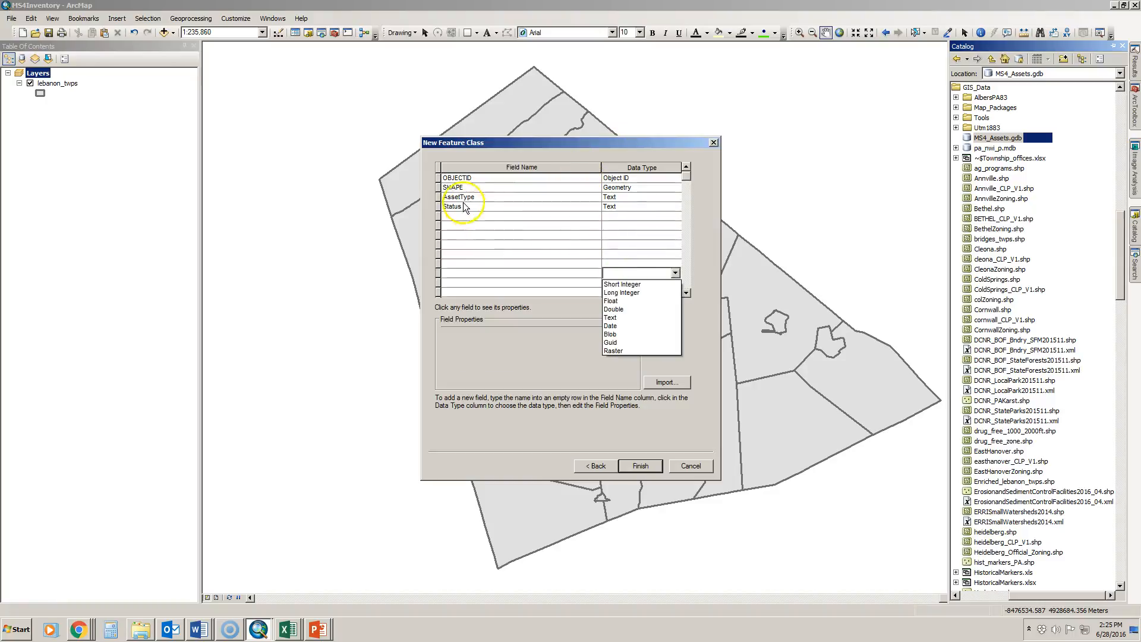
Check the AssetType field's length and default value properties, and finish creating the feature class, dismissing the coordinate system warning.
{"action": "left_click", "coordinate": [445, 198]}
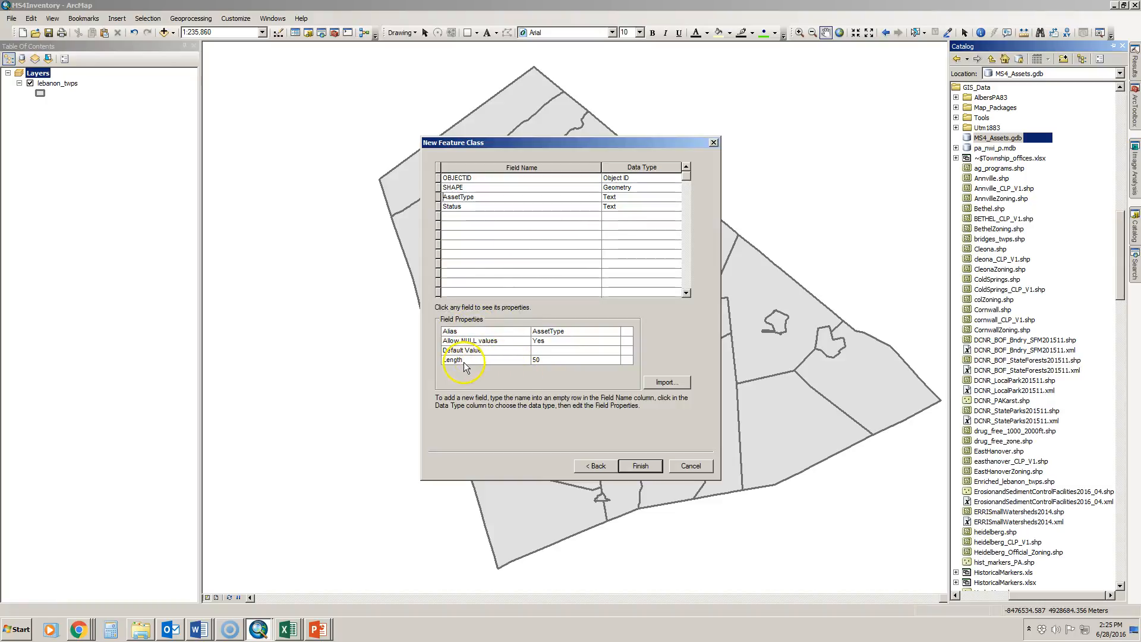
{"action": "left_click", "coordinate": [542, 361]}
{"action": "left_click", "coordinate": [532, 349]}
{"action": "left_click", "coordinate": [641, 466]}
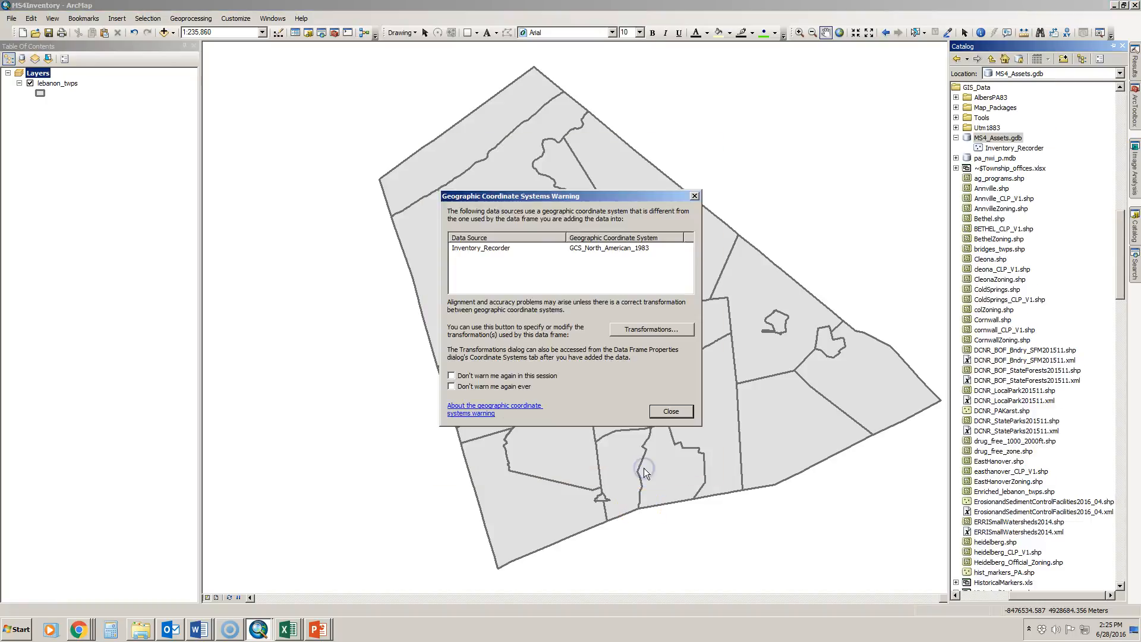
{"action": "left_click", "coordinate": [671, 411]}
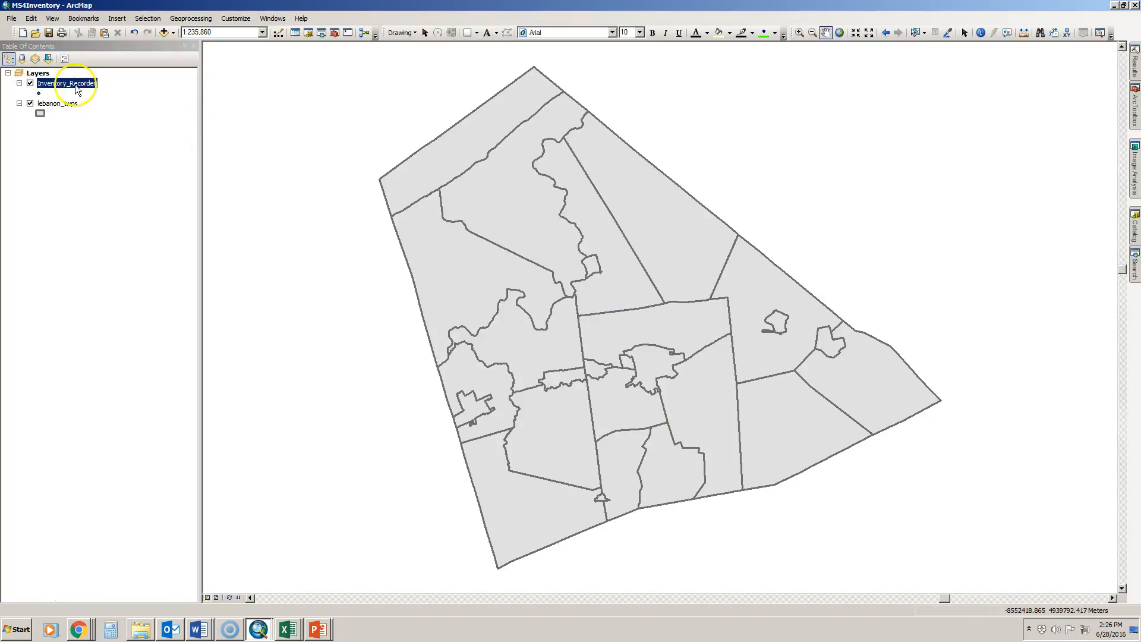
In the MS4_Assets geodatabase's domain properties, add a domain named AssetType with the description "Stromwater Asset".
{"action": "mouse_move", "coordinate": [1135, 228]}
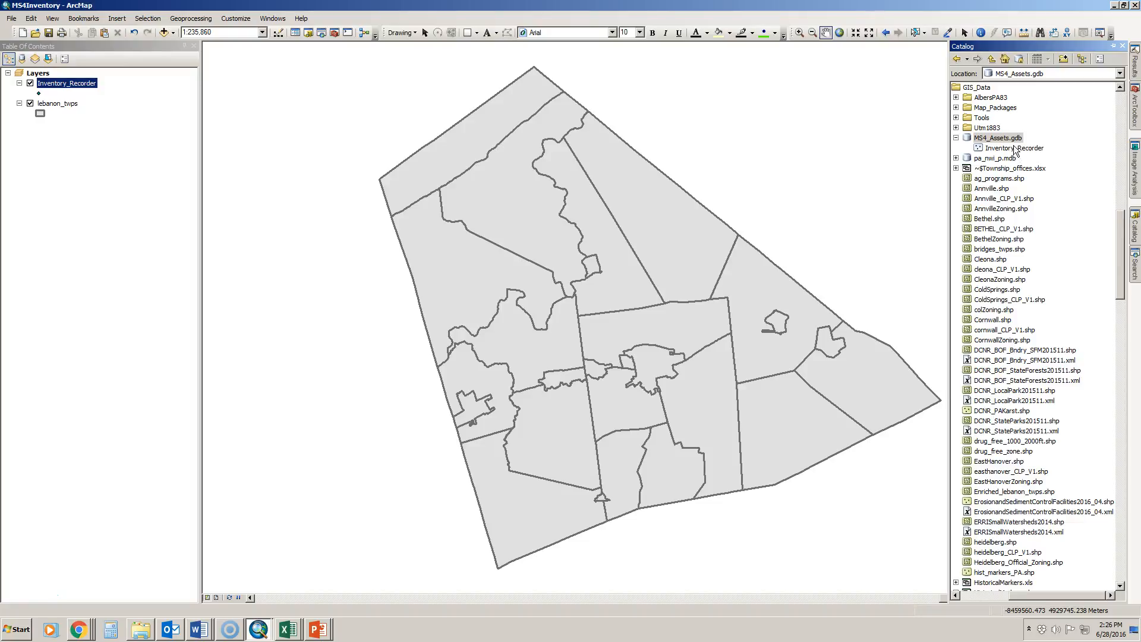
{"action": "left_click", "coordinate": [1015, 149]}
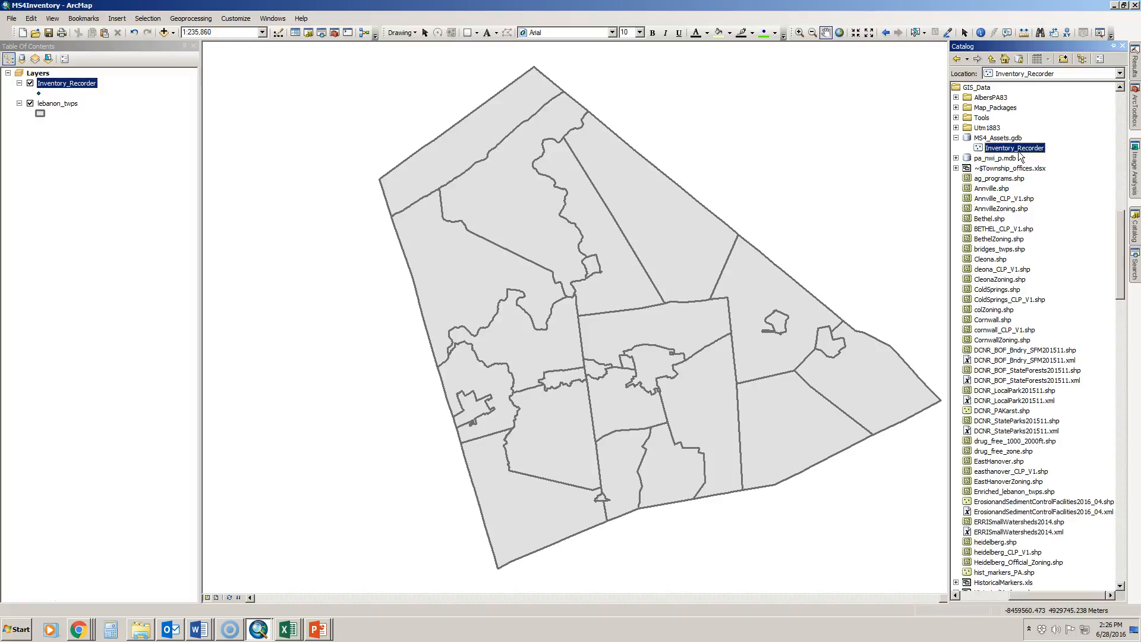
{"action": "left_click", "coordinate": [1001, 139]}
{"action": "right_click", "coordinate": [999, 138]}
{"action": "left_click", "coordinate": [1033, 325]}
{"action": "left_click", "coordinate": [480, 167]}
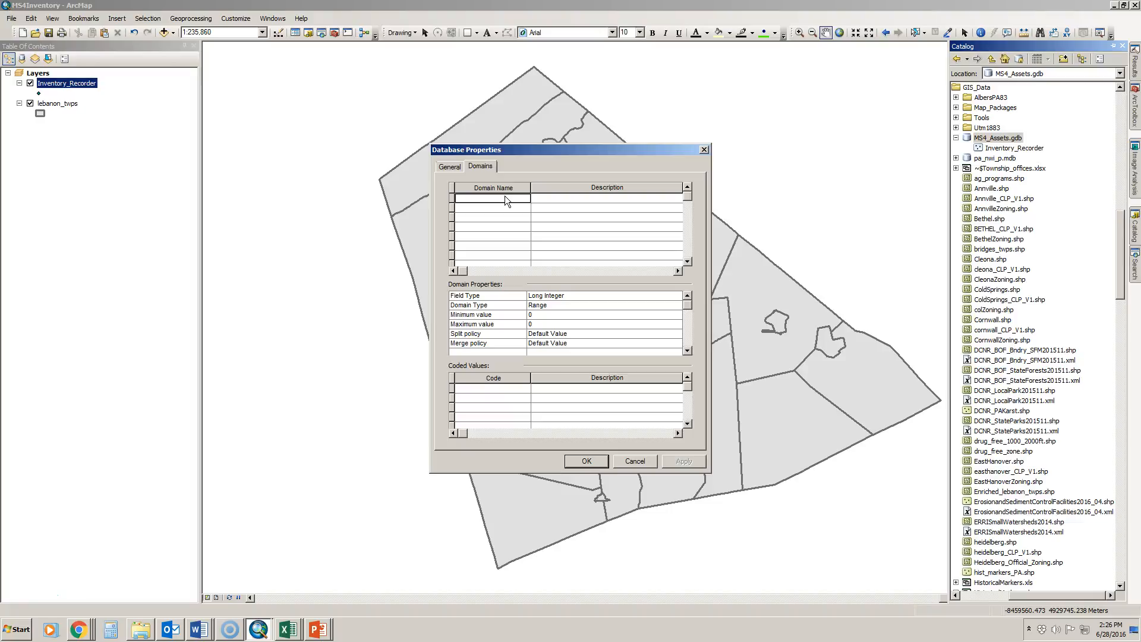
{"action": "type", "text": "AssetType"}
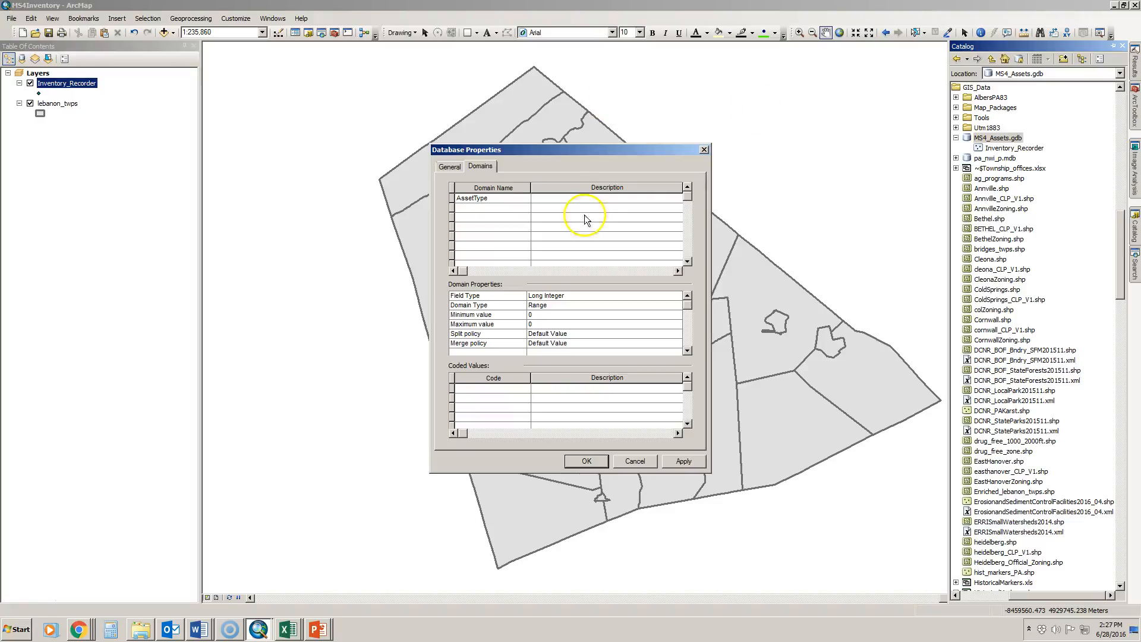
{"action": "left_click", "coordinate": [566, 201]}
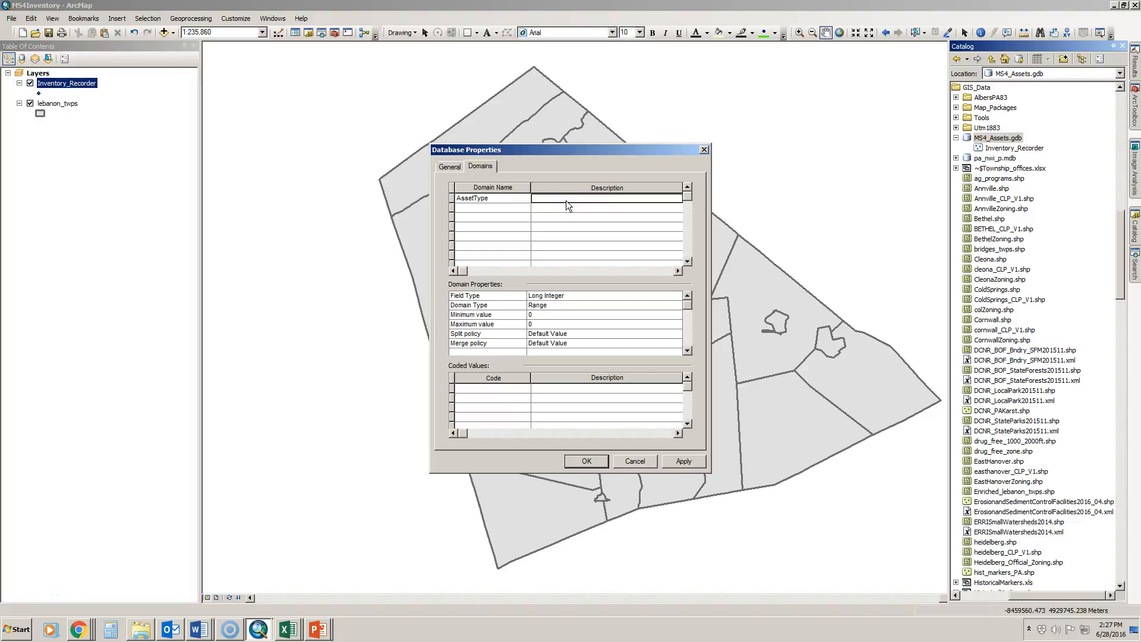
{"action": "type", "text": "Stromwater Asset"}
Add a Status domain described as "Status of inspection form in field or office", and correct the AssetType description to "Stormwater Asset".
{"action": "left_click", "coordinate": [484, 208]}
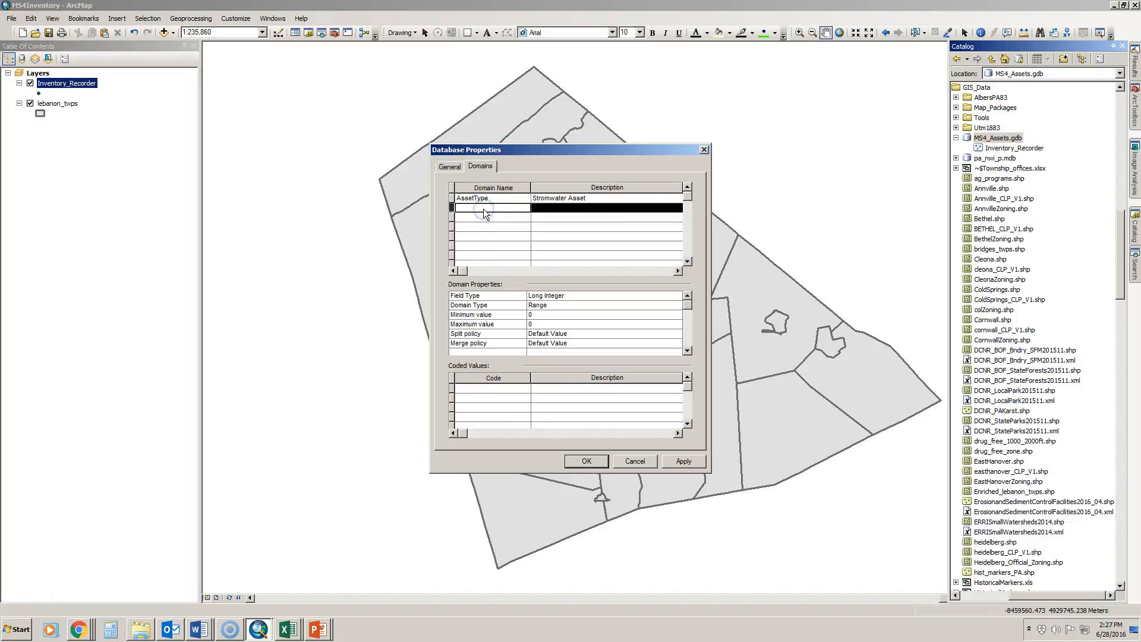
{"action": "type", "text": "Status"}
{"action": "left_click", "coordinate": [546, 197]}
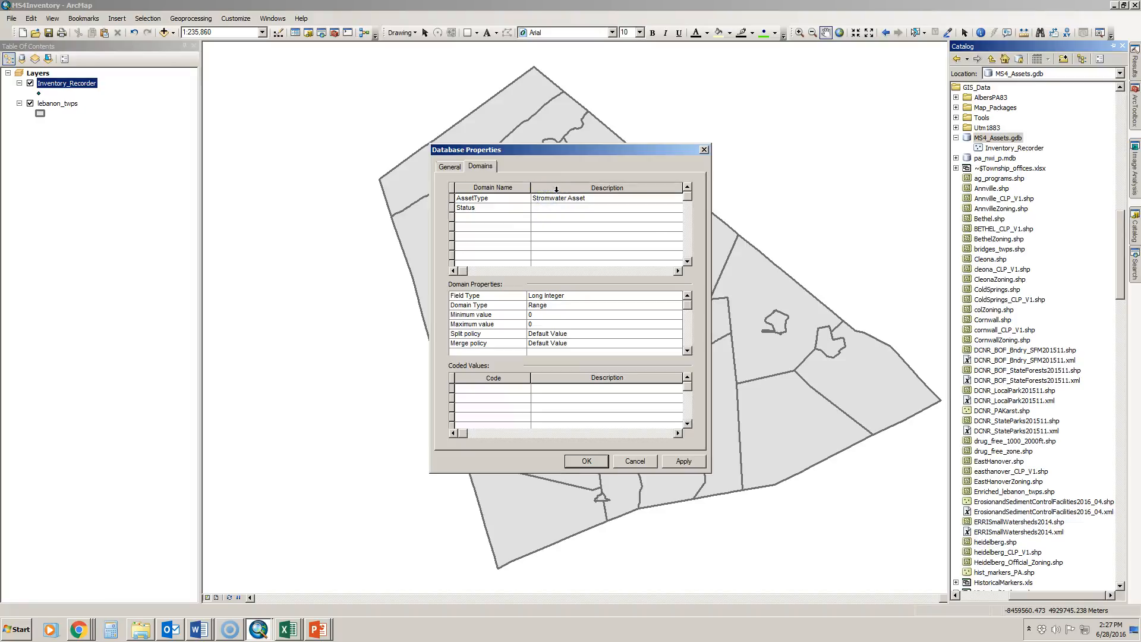
{"action": "key", "text": "BackSpace"}
{"action": "key", "text": "BackSpace"}
{"action": "type", "text": "or"}
{"action": "left_click", "coordinate": [533, 210]}
{"action": "left_click", "coordinate": [555, 204]}
{"action": "type", "text": "Status of inspection form in field or office"}
Set the AssetType domain's field type to Text.
{"action": "left_click", "coordinate": [497, 197]}
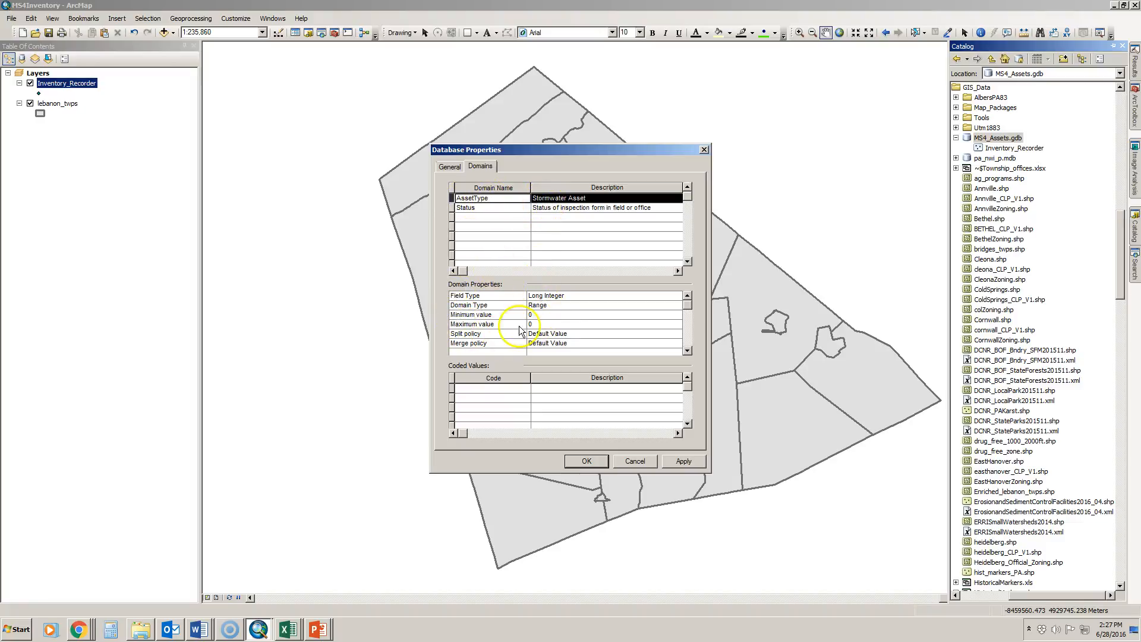
{"action": "left_click", "coordinate": [551, 296]}
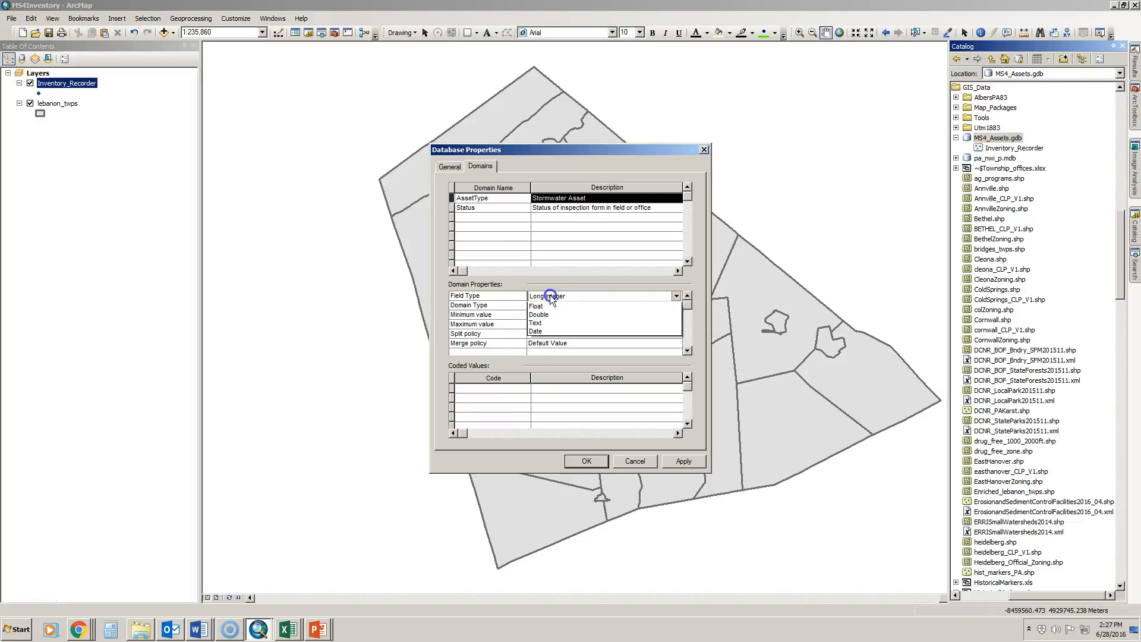
{"action": "left_click", "coordinate": [536, 341]}
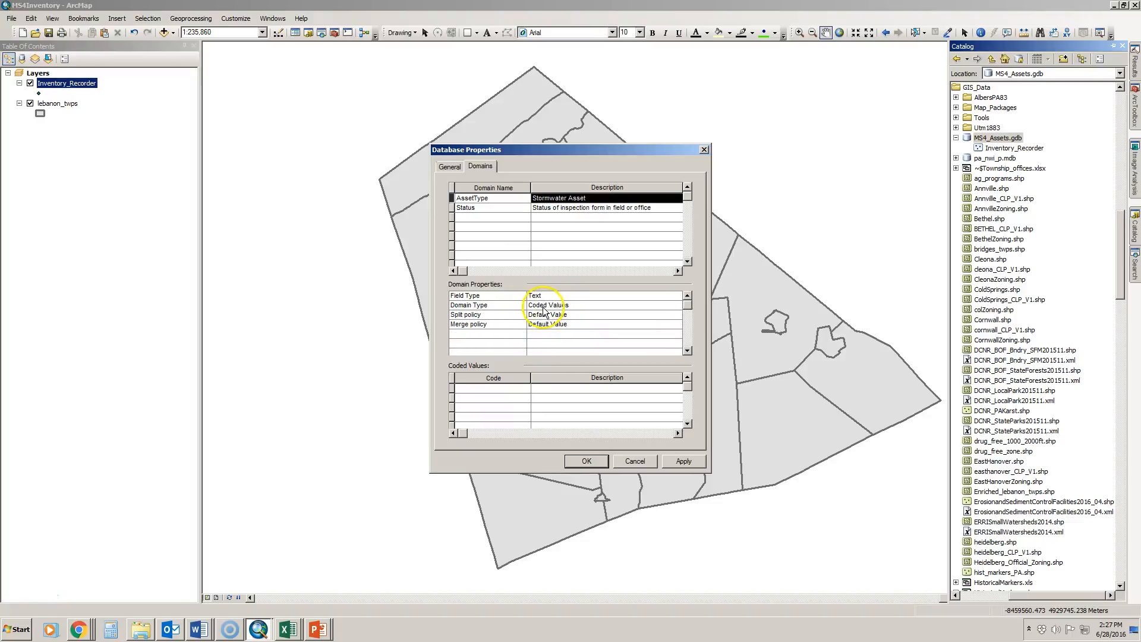
Add the coded values Inlet and Culvert to the AssetType domain, each with a matching description.
{"action": "left_click", "coordinate": [513, 390]}
{"action": "type", "text": "Inlet"}
{"action": "left_click", "coordinate": [533, 409]}
{"action": "left_click", "coordinate": [545, 388]}
{"action": "type", "text": "Inle"}
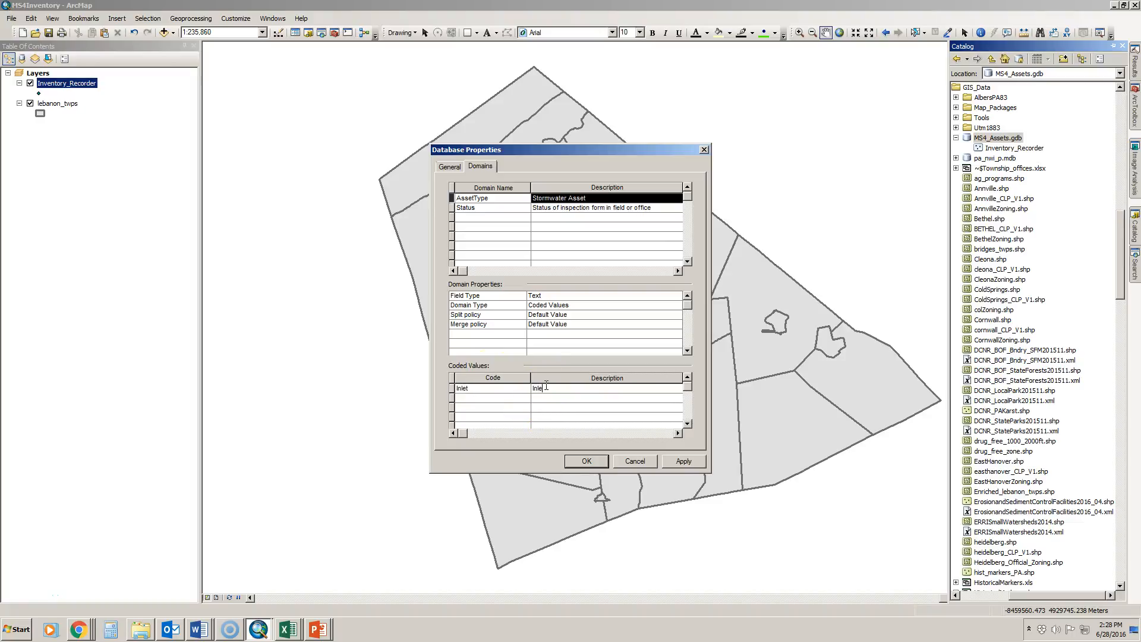
{"action": "left_click", "coordinate": [475, 398]}
{"action": "type", "text": "Cu"}
{"action": "left_click", "coordinate": [553, 397]}
{"action": "type", "text": "Culvert"}
{"action": "left_click", "coordinate": [358, 251]}
Add the coded values Clean Out and Outfall to the AssetType domain with matching descriptions.
{"action": "left_click", "coordinate": [476, 408]}
{"action": "type", "text": "Clean Cut"}
{"action": "left_click", "coordinate": [559, 406]}
{"action": "type", "text": "Clean Ou"}
{"action": "left_click", "coordinate": [536, 398]}
{"action": "left_click", "coordinate": [493, 417]}
{"action": "type", "text": "Outfall"}
{"action": "left_click", "coordinate": [540, 417]}
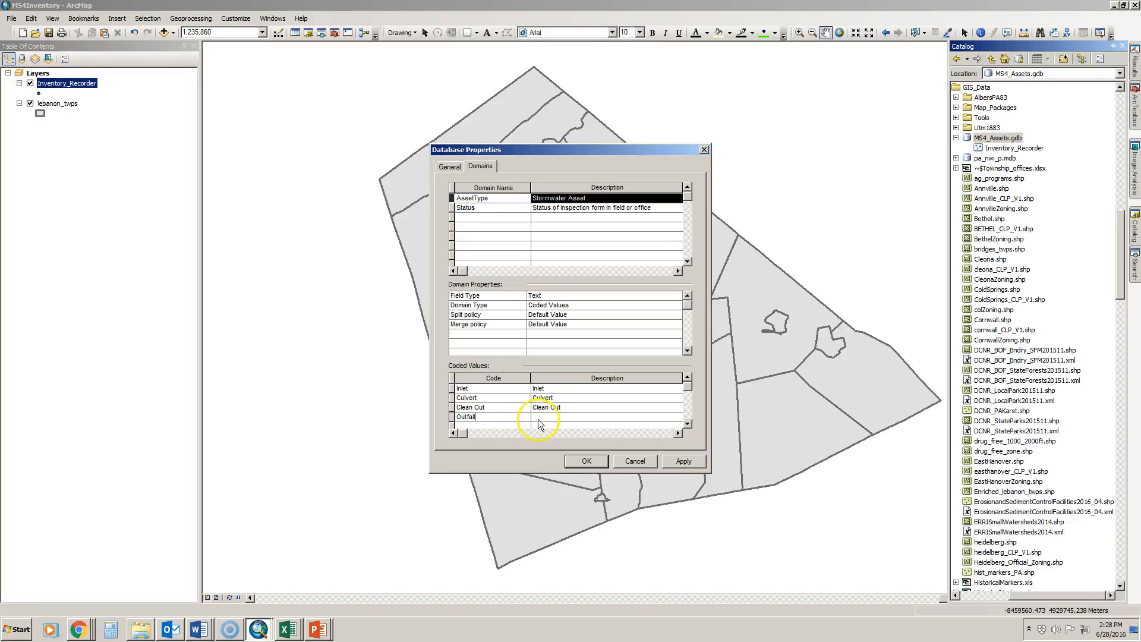
{"action": "type", "text": "Outfall"}
Add a Standard Outlet coded value with the same description to the AssetType domain, capitalizing both words of the code.
{"action": "left_click", "coordinate": [488, 422]}
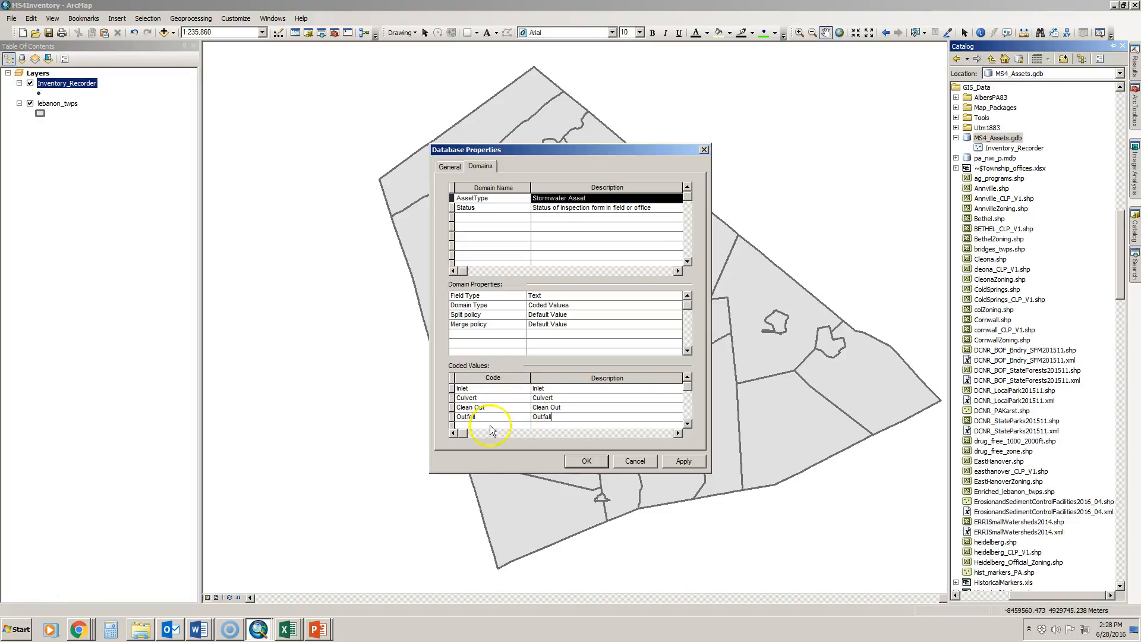
{"action": "type", "text": "Standard outlet"}
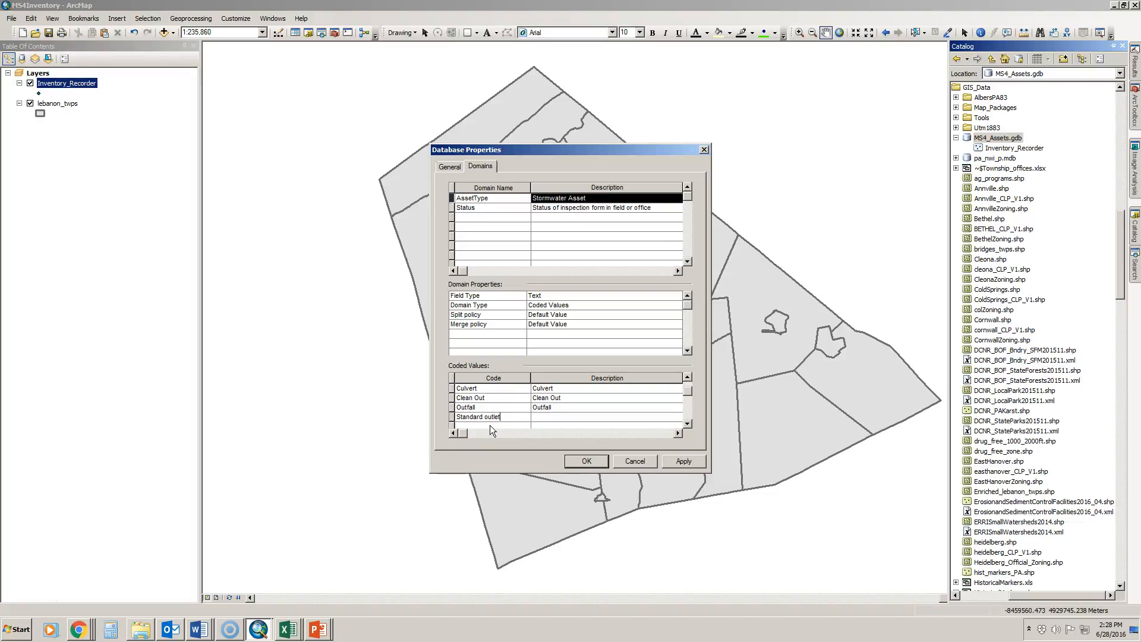
{"action": "key", "text": "Tab"}
{"action": "type", "text": "Standard Outlet"}
{"action": "left_click", "coordinate": [502, 414]}
{"action": "key", "text": "BackSpace"}
{"action": "type", "text": "O"}
{"action": "double_click", "coordinate": [688, 424]}
Add the coded values Overflow and Detention Area to the AssetType domain, filling in a description for each.
{"action": "left_click", "coordinate": [490, 408]}
{"action": "type", "text": "Overflow"}
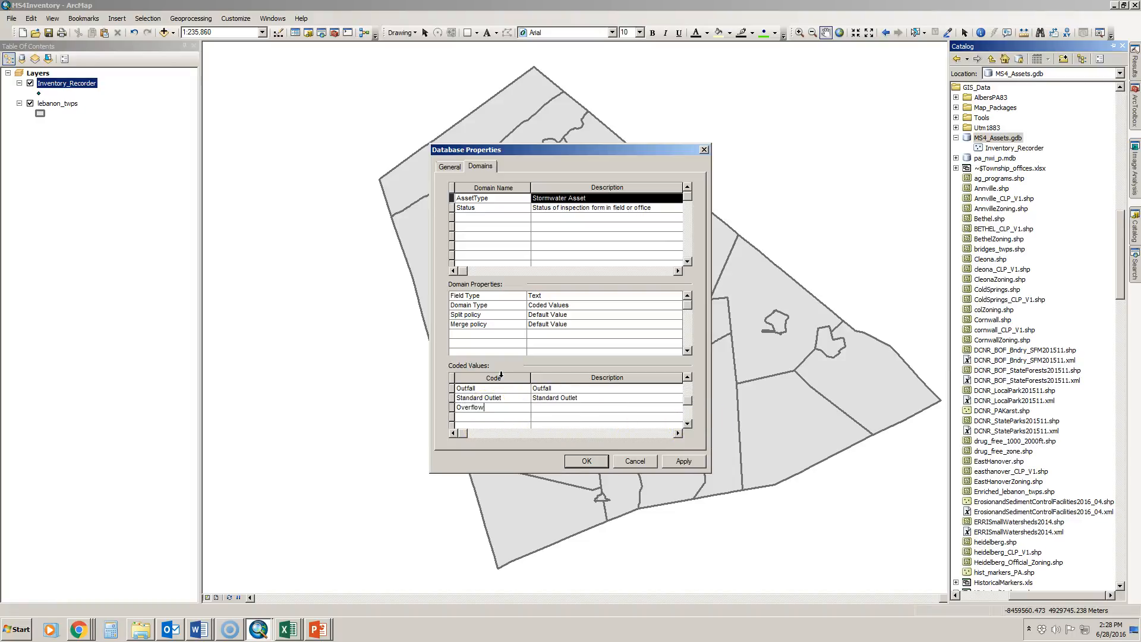
{"action": "key", "text": "Tab"}
{"action": "type", "text": "Overflow"}
{"action": "key", "text": "Tab"}
{"action": "type", "text": "Detention Area"}
{"action": "key", "text": "Tab"}
{"action": "type", "text": "Detnection Area"}
{"action": "key", "text": "Tab"}
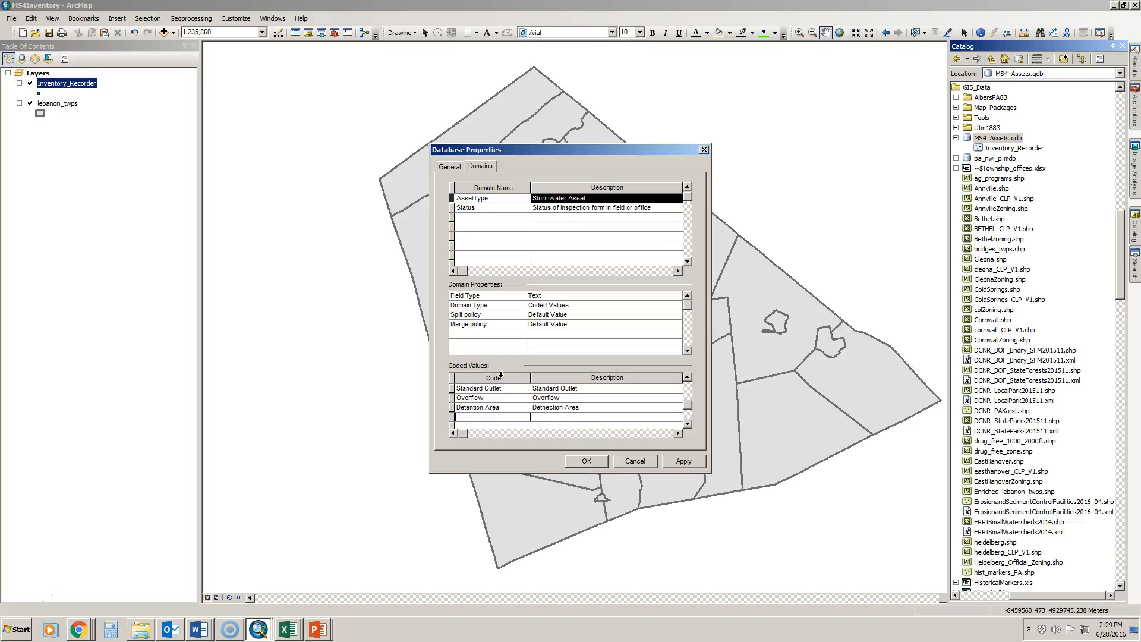
Add a Weir Structure coded value with matching description, change the Detention Area value's description to "Detection Area", and apply the edits.
{"action": "type", "text": "Weir Structure"}
{"action": "key", "text": "Tab"}
{"action": "type", "text": "We"}
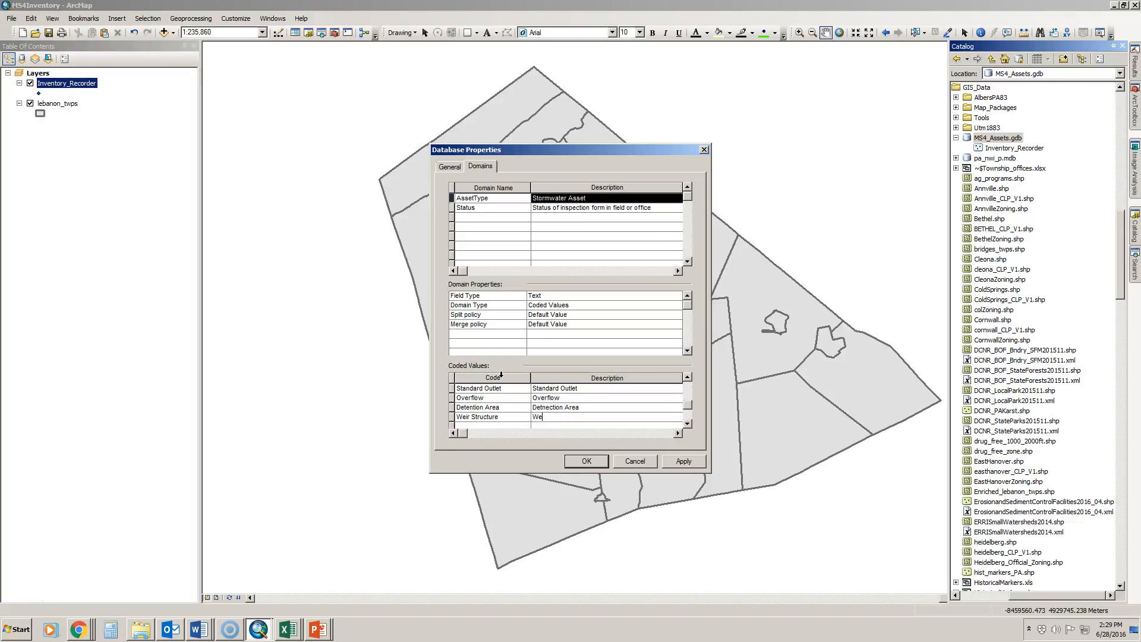
{"action": "type", "text": "ir Structure"}
{"action": "left_click", "coordinate": [546, 407]}
{"action": "key", "text": "BackSpace"}
{"action": "left_click", "coordinate": [679, 462]}
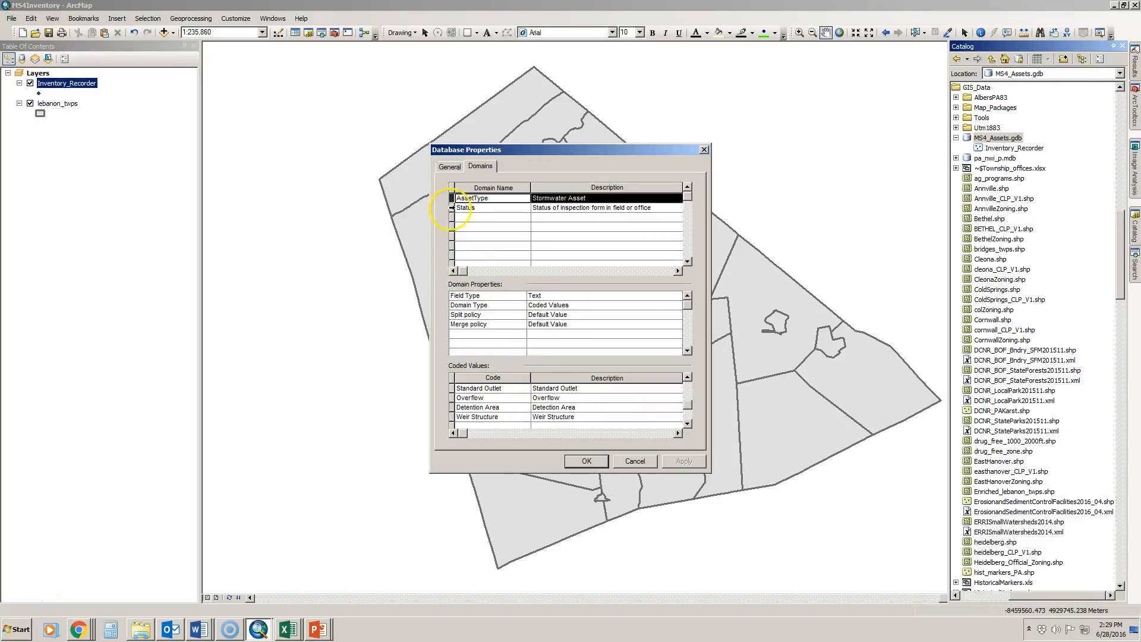
Set the Status domain's field type to Text.
{"action": "left_click", "coordinate": [452, 208]}
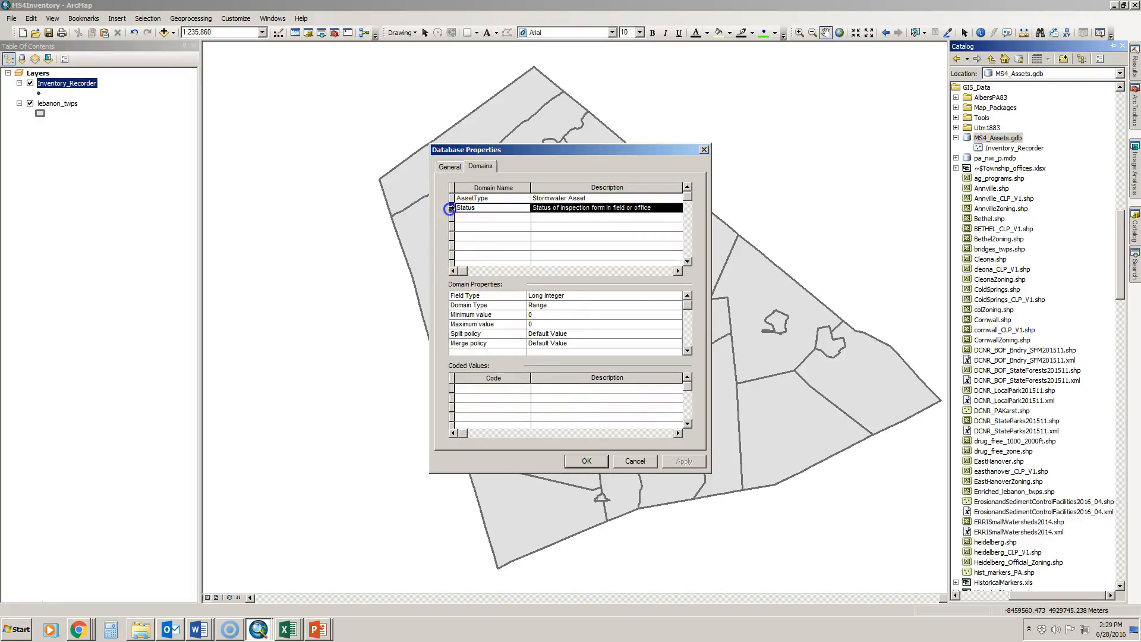
{"action": "left_click", "coordinate": [537, 296]}
{"action": "left_click", "coordinate": [538, 339]}
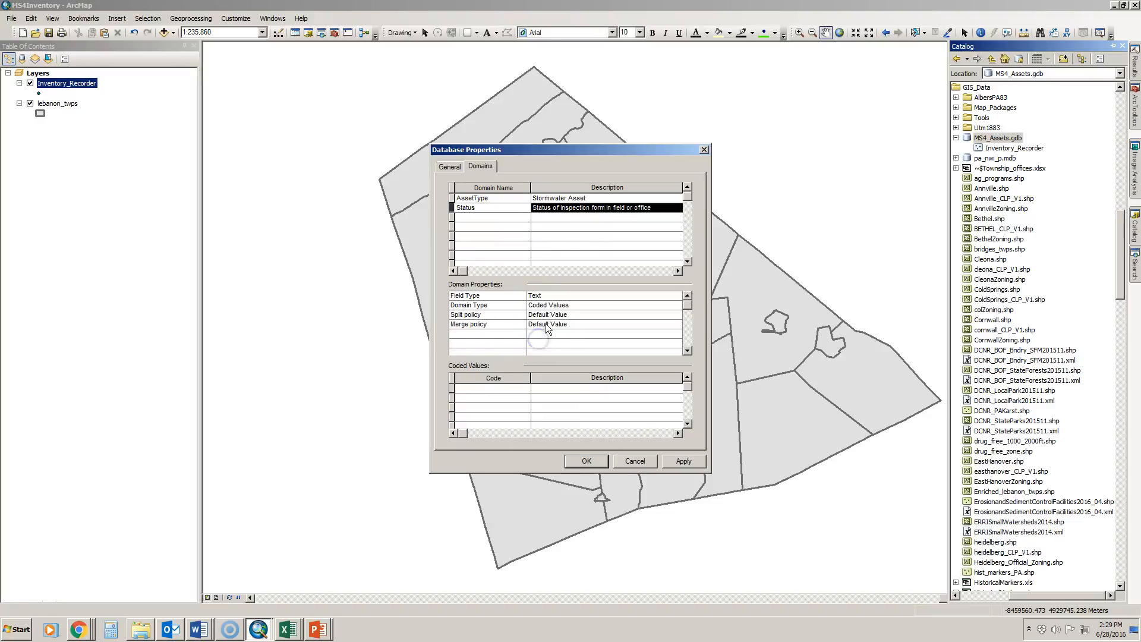
Add the coded value "Attached in Field" with the description "Form Completed and Attached" to the Status domain.
{"action": "left_click", "coordinate": [503, 389]}
{"action": "type", "text": "Attached in Field"}
{"action": "key", "text": "Tab"}
{"action": "type", "text": "Form Co"}
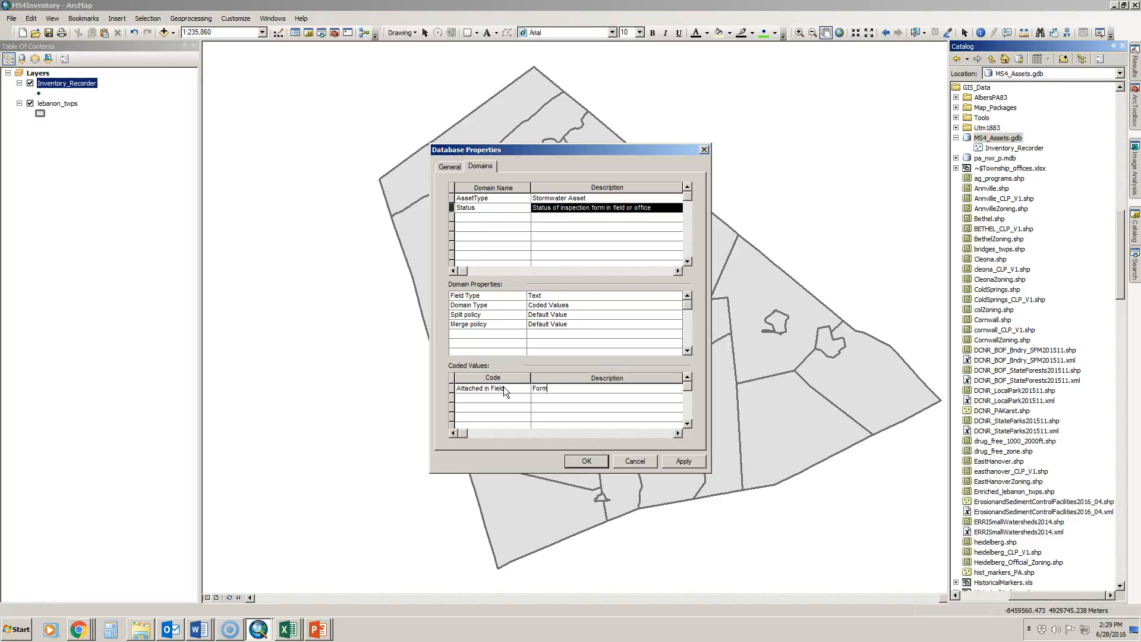
{"action": "type", "text": "eted and Attached"}
{"action": "key", "text": "Tab"}
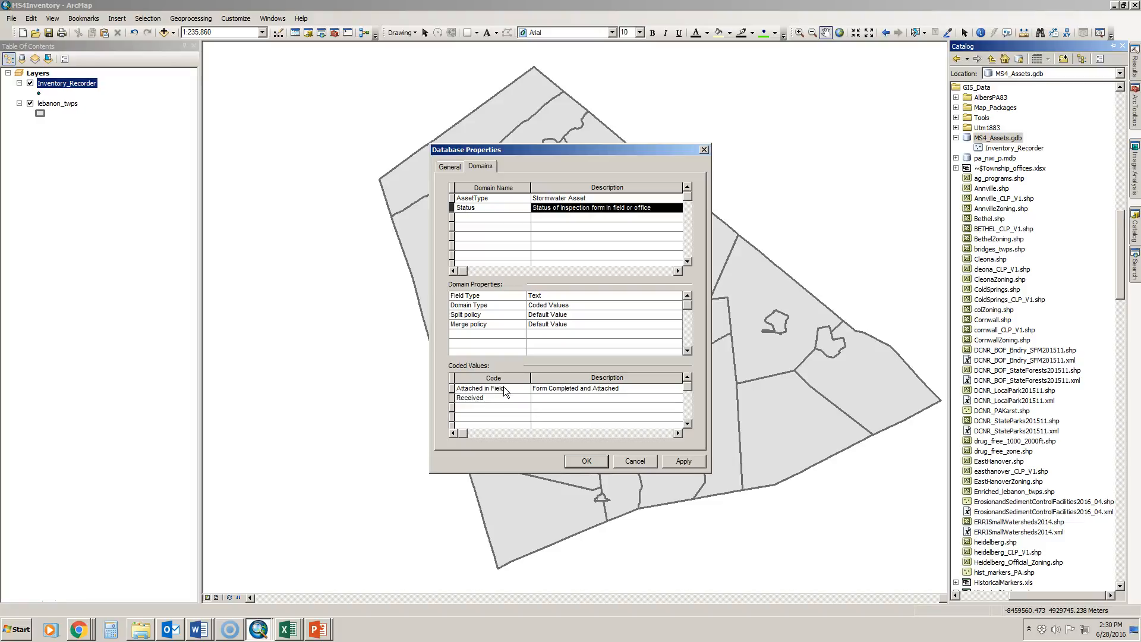
Add the coded value "Received by office" with the description "Received by Office" to the Status domain.
{"action": "type", "text": "Received by office"}
{"action": "key", "text": "Tab"}
{"action": "type", "text": "Received by Offic"}
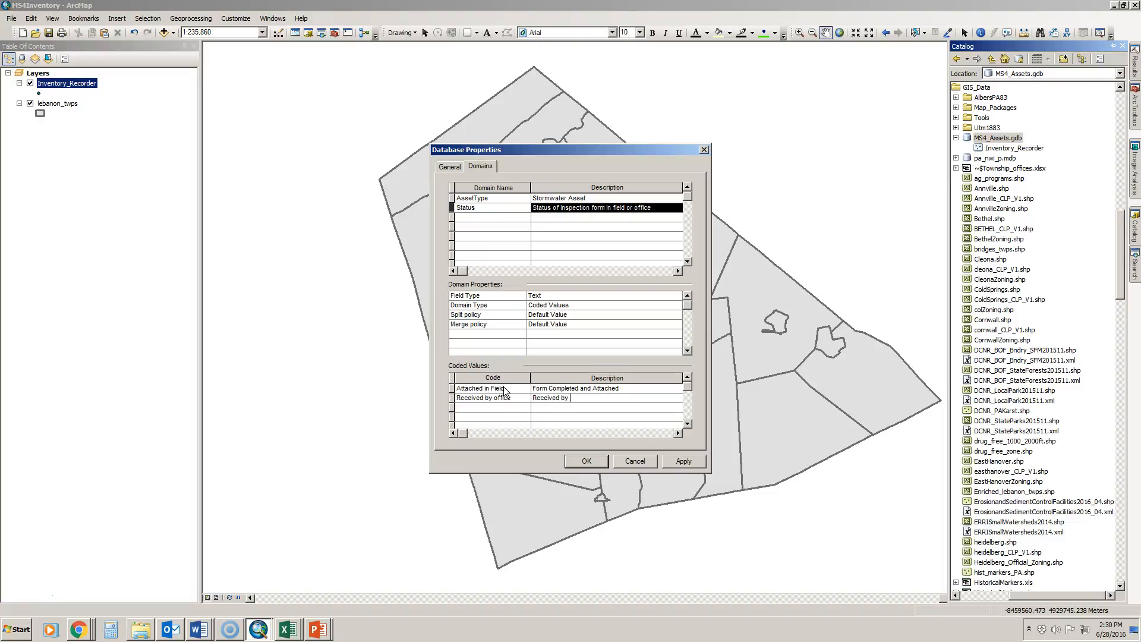
{"action": "key", "text": "Tab"}
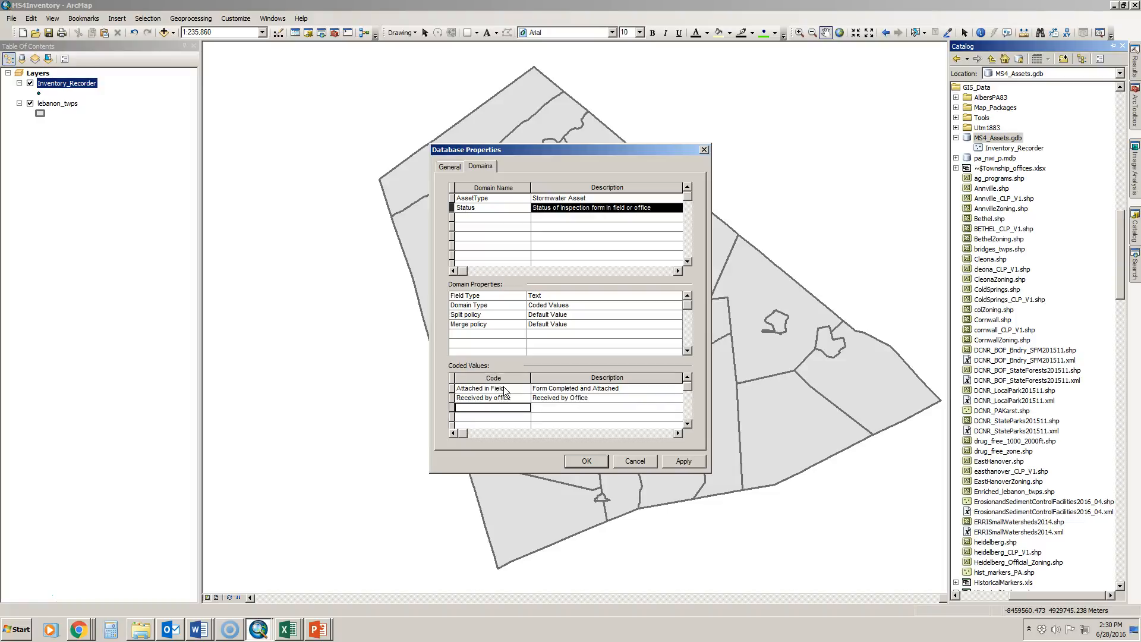
Add a "Recorded by Office" coded value with matching description, capitalize "Office" in the Received by Office code, and apply the domain changes.
{"action": "type", "text": "Recorded by Office"}
{"action": "left_click", "coordinate": [496, 397]}
{"action": "left_click", "coordinate": [516, 408]}
{"action": "left_click", "coordinate": [491, 408]}
{"action": "left_click_drag", "start_coordinate": [529, 410], "coordinate": [323, 382]}
{"action": "key", "text": "ctrl+c"}
{"action": "left_click", "coordinate": [537, 410]}
{"action": "key", "text": "ctrl+v"}
{"action": "left_click", "coordinate": [683, 461]}
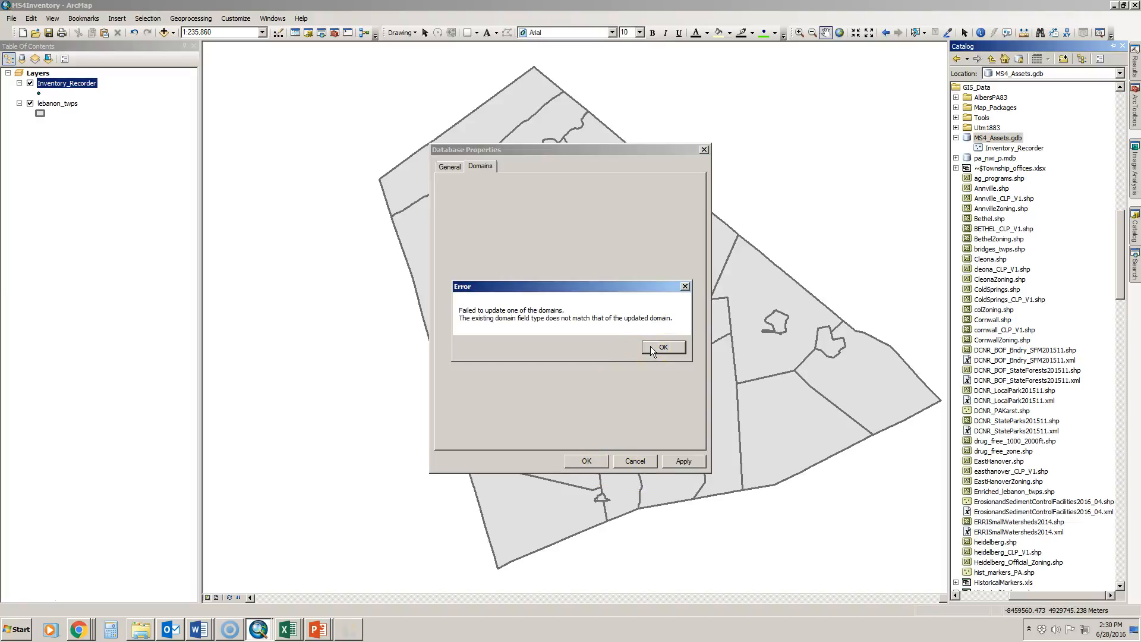
Dismiss the domain update error, check the AssetType and Status domain settings, and accept the database properties.
{"action": "left_click", "coordinate": [651, 346]}
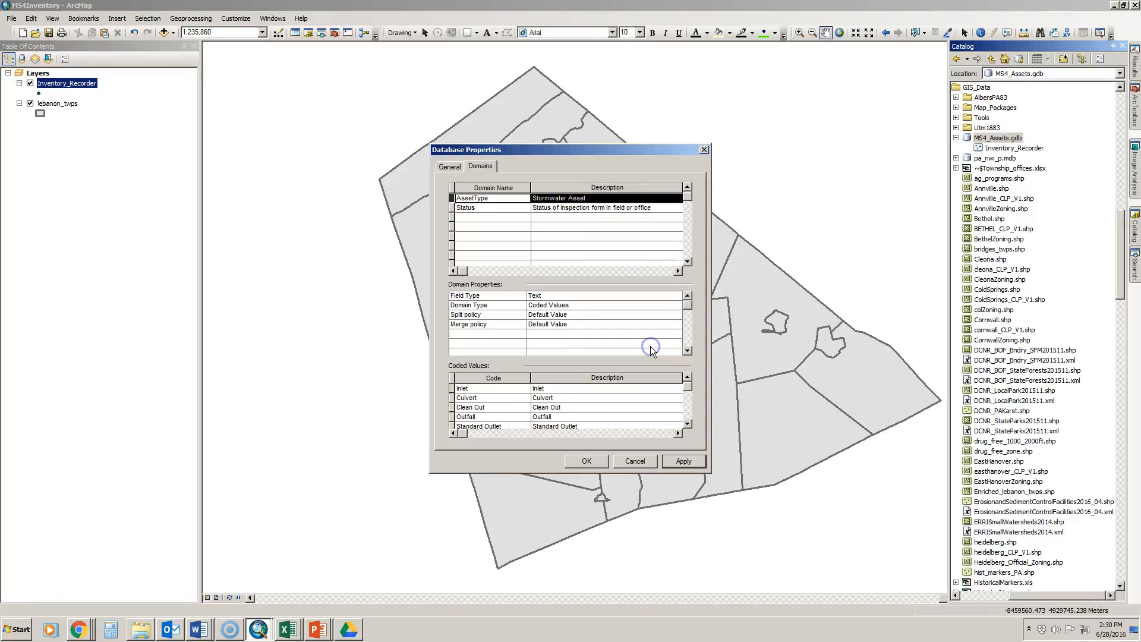
{"action": "left_click", "coordinate": [567, 296]}
{"action": "left_click", "coordinate": [475, 205]}
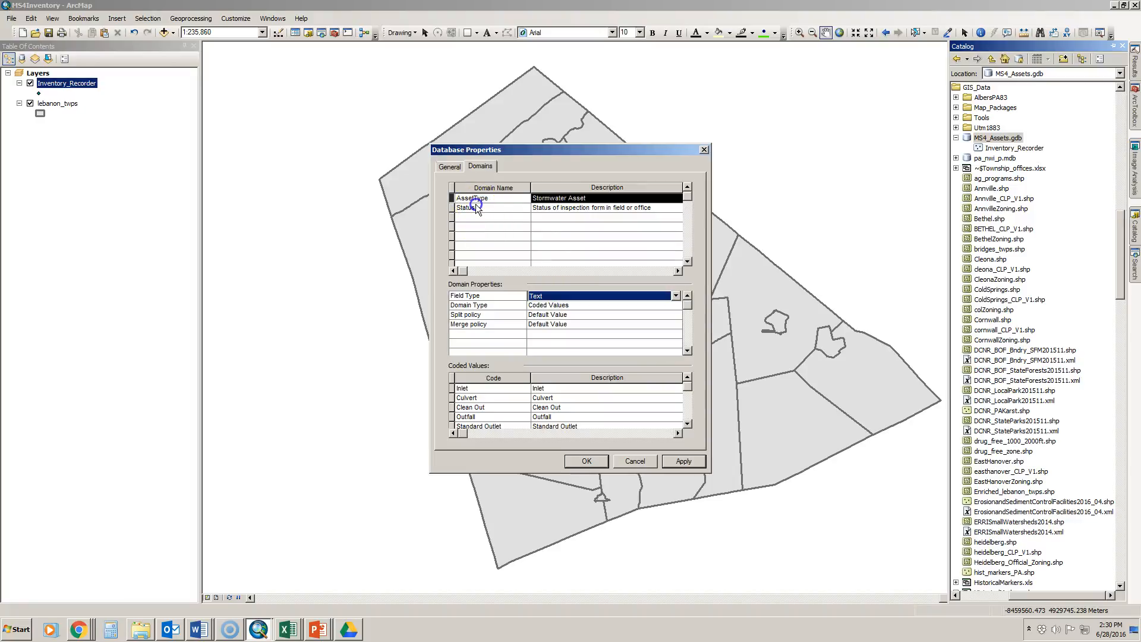
{"action": "left_click", "coordinate": [464, 207]}
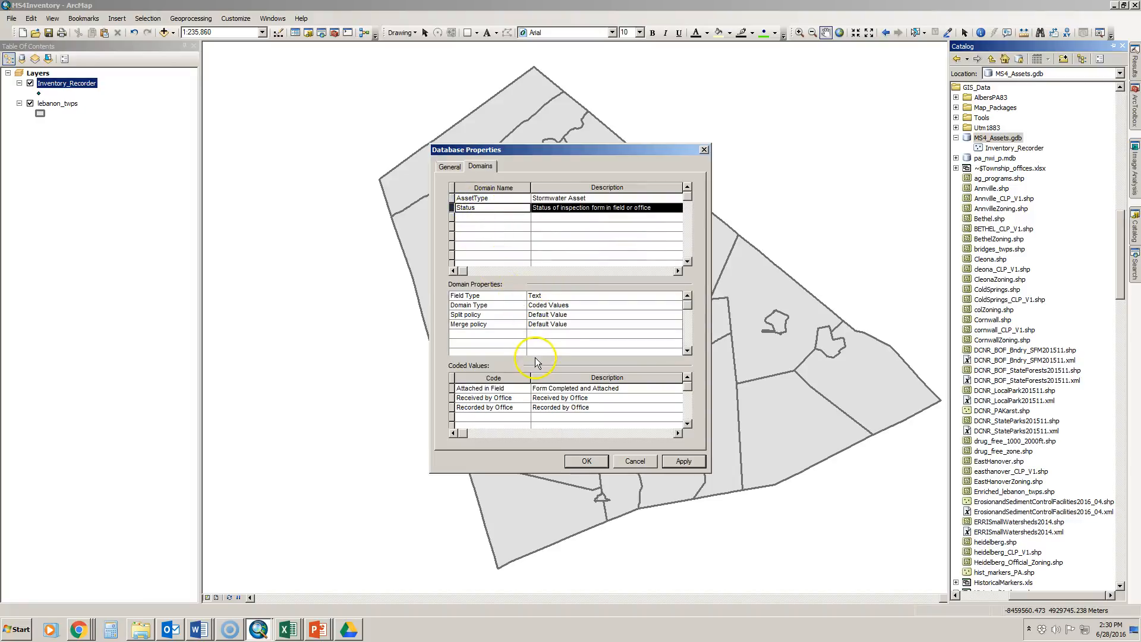
{"action": "left_click", "coordinate": [576, 462]}
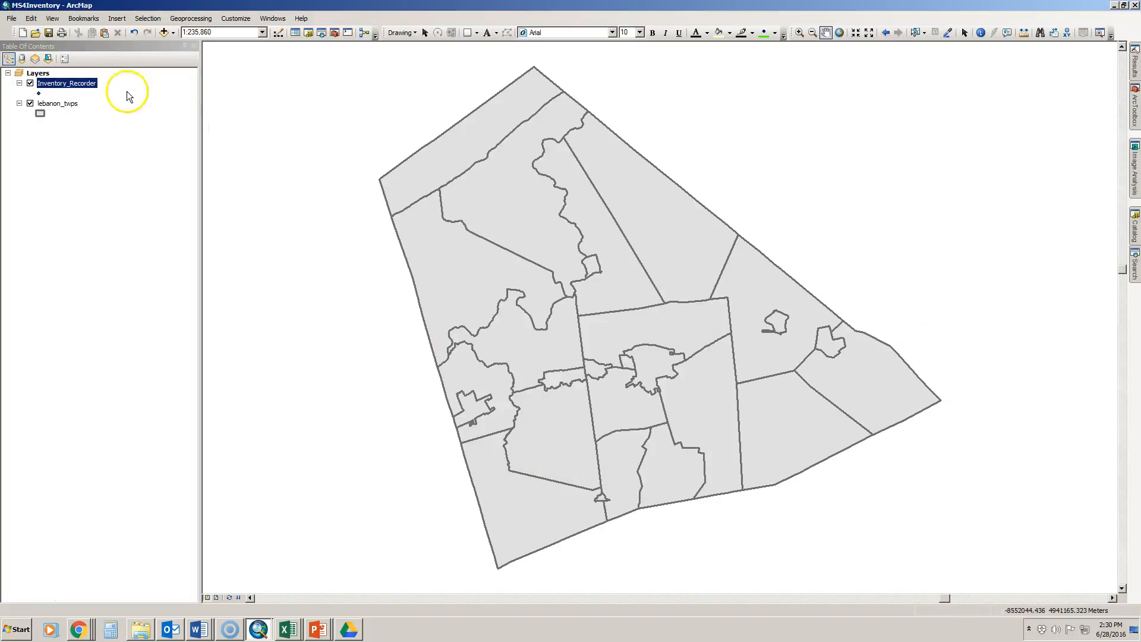
Examine the fields in the Inventory_Recorder attribute table, and close the table.
{"action": "right_click", "coordinate": [91, 87]}
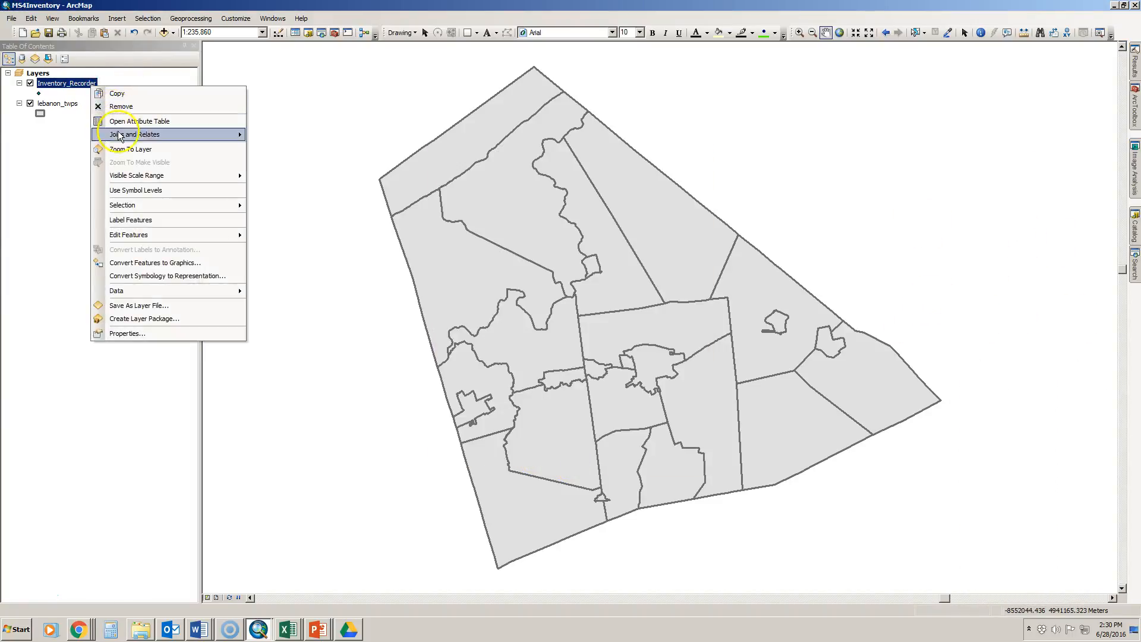
{"action": "left_click", "coordinate": [127, 121]}
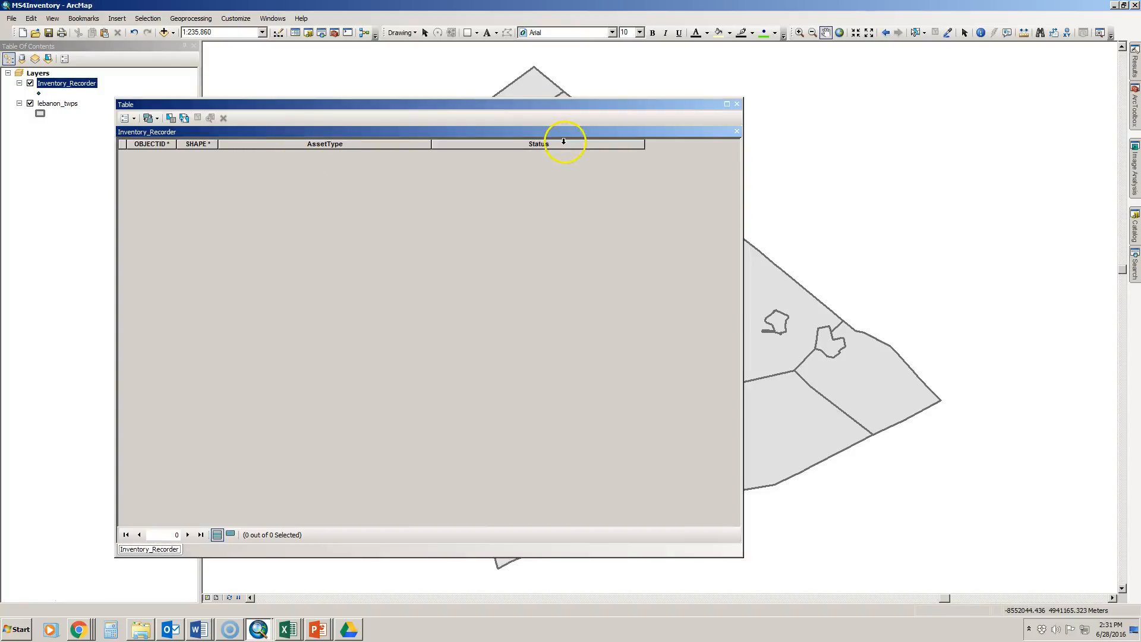
{"action": "left_click", "coordinate": [737, 106]}
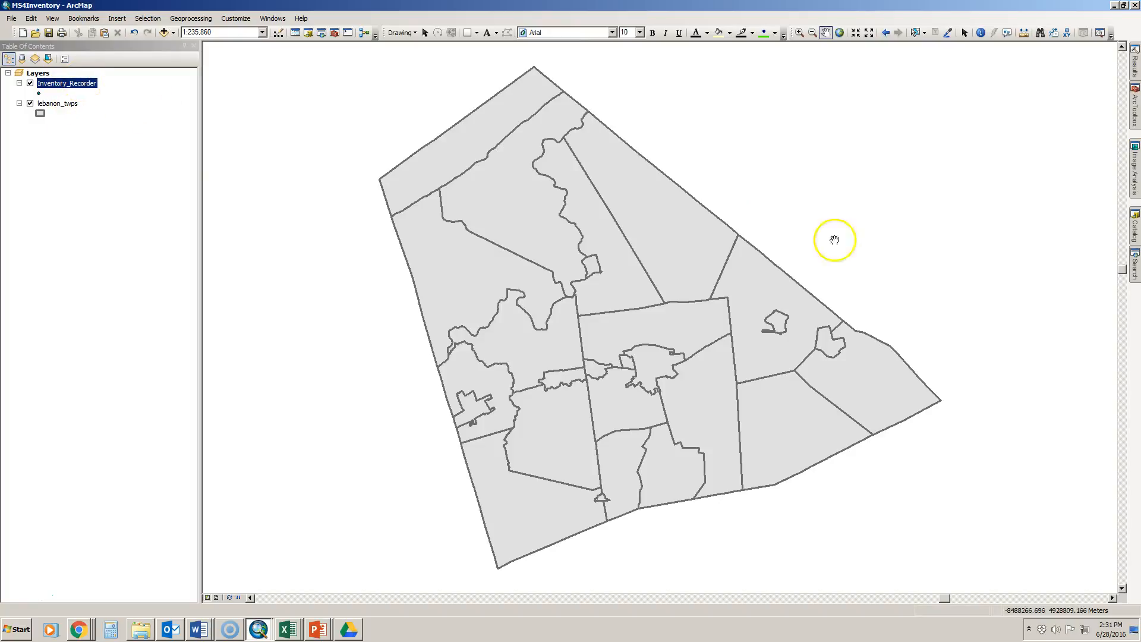
In the Inventory_Recorder feature class properties, assign the AssetType domain to the AssetType field and accept the change.
{"action": "left_click", "coordinate": [1135, 219]}
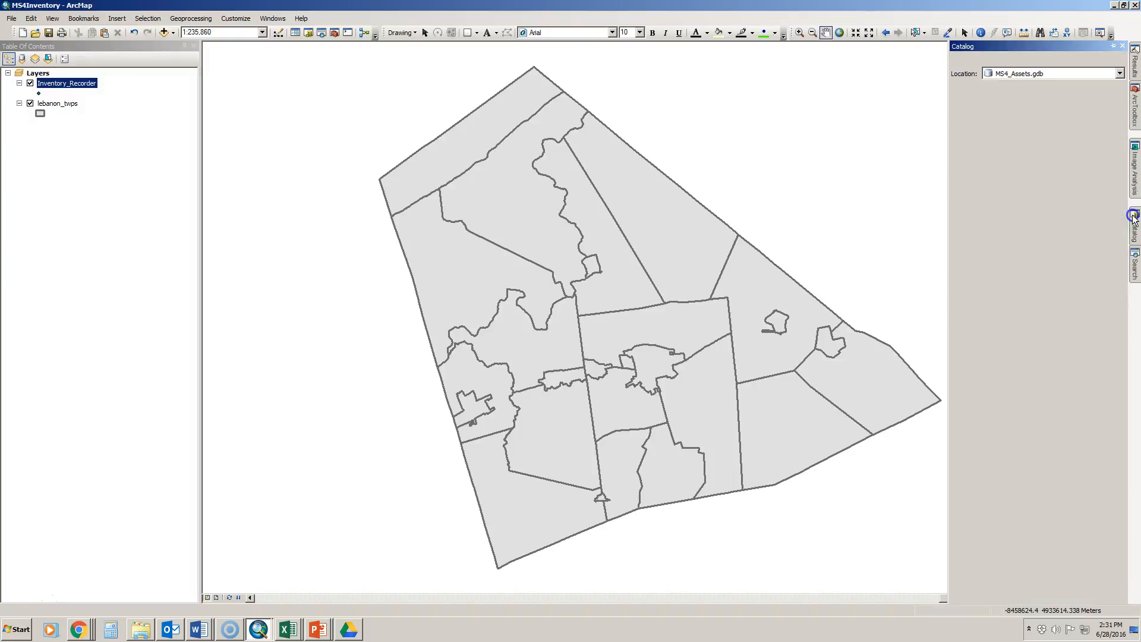
{"action": "left_click", "coordinate": [1014, 150]}
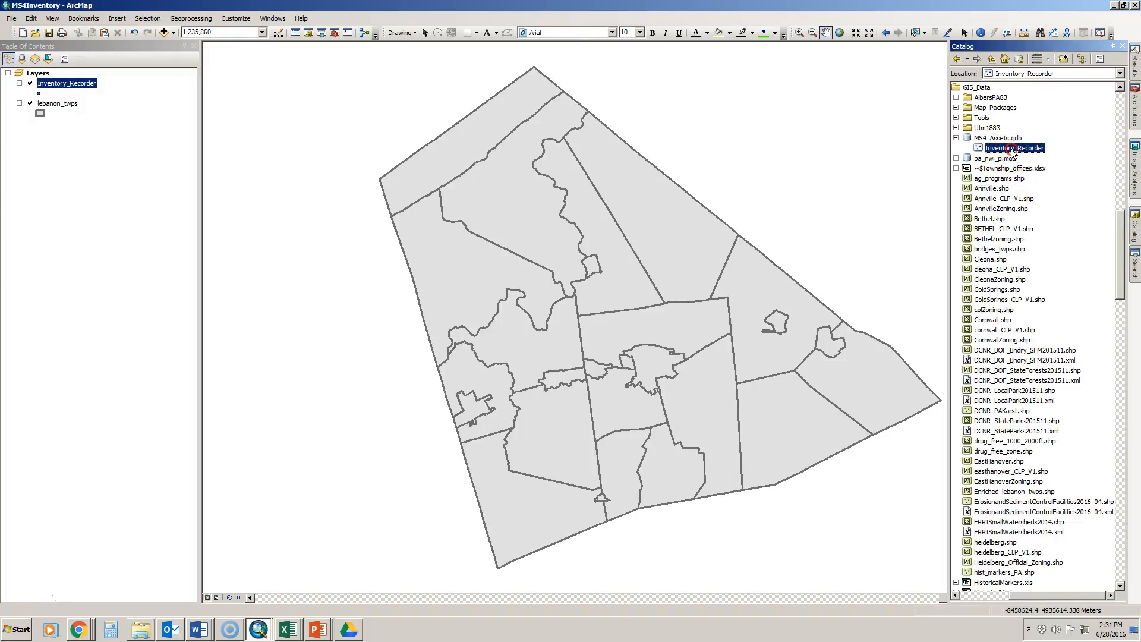
{"action": "right_click", "coordinate": [1014, 151]}
{"action": "left_click", "coordinate": [1040, 289]}
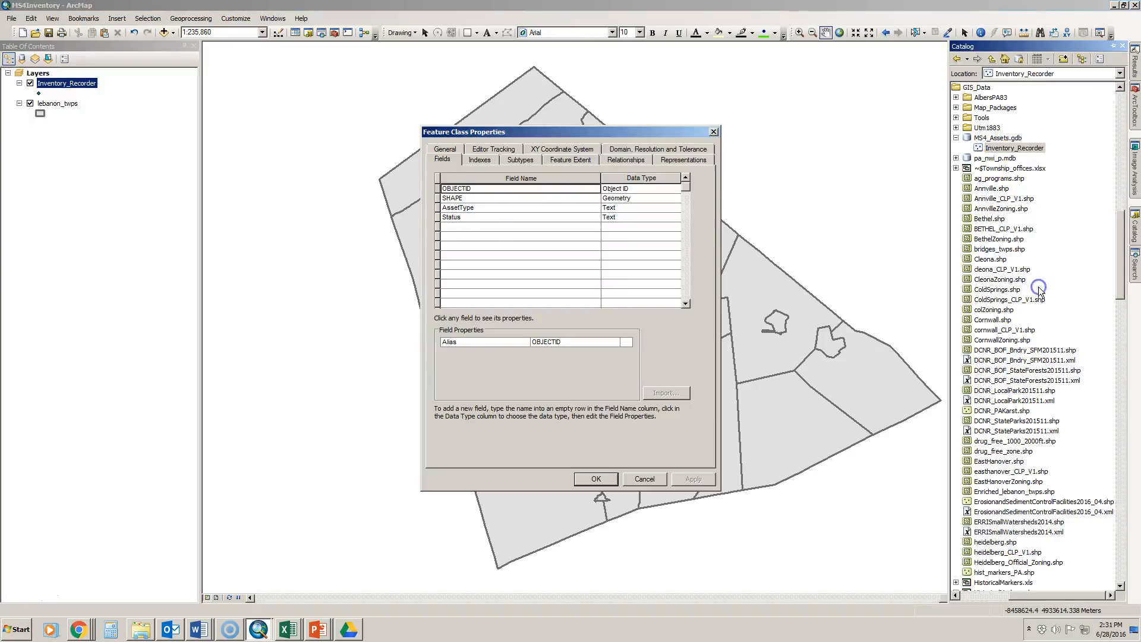
{"action": "left_click", "coordinate": [474, 208]}
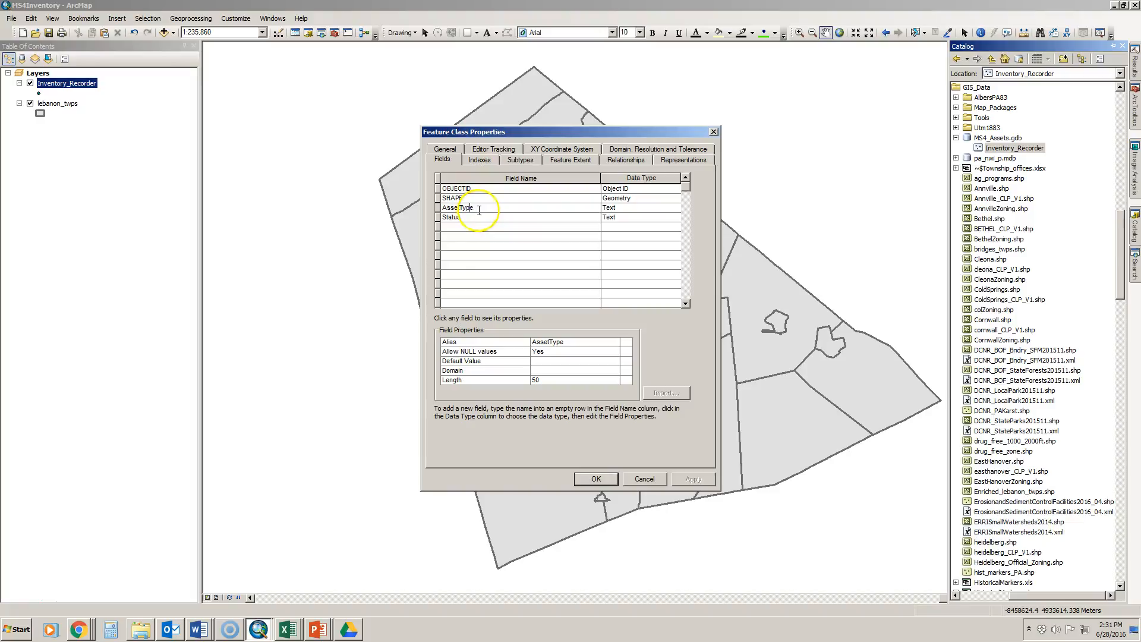
{"action": "left_click", "coordinate": [553, 371]}
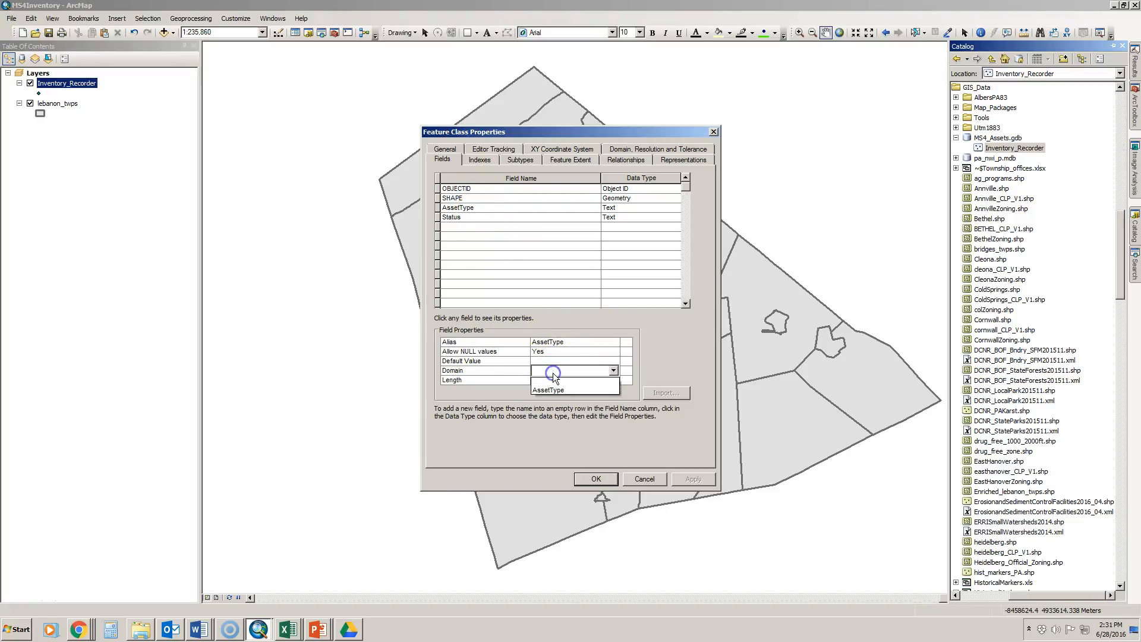
{"action": "left_click", "coordinate": [548, 389]}
{"action": "left_click", "coordinate": [607, 480]}
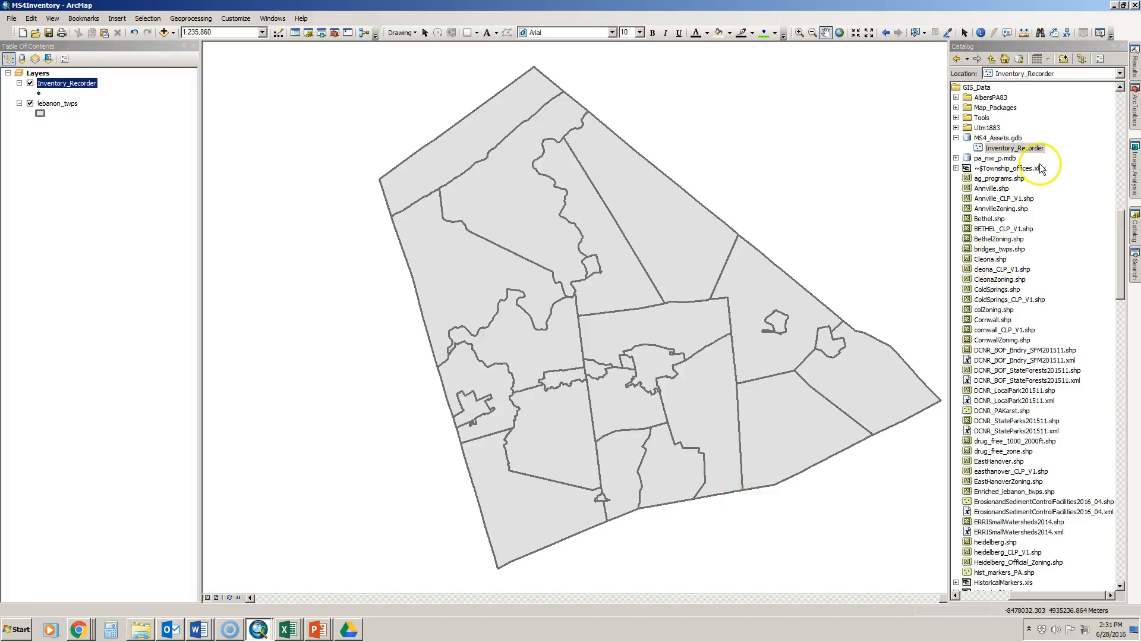
Symbolize the Inventory_Recorder layer by unique AssetType values, adding all values and turning off the symbol for all other values.
{"action": "double_click", "coordinate": [74, 83]}
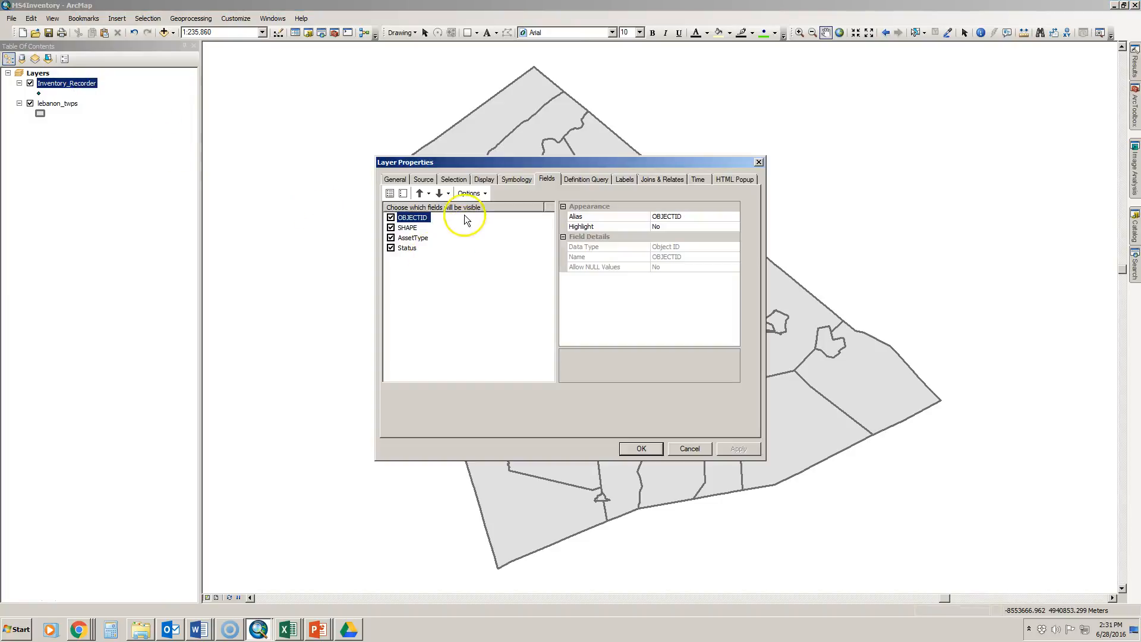
{"action": "left_click", "coordinate": [516, 179]}
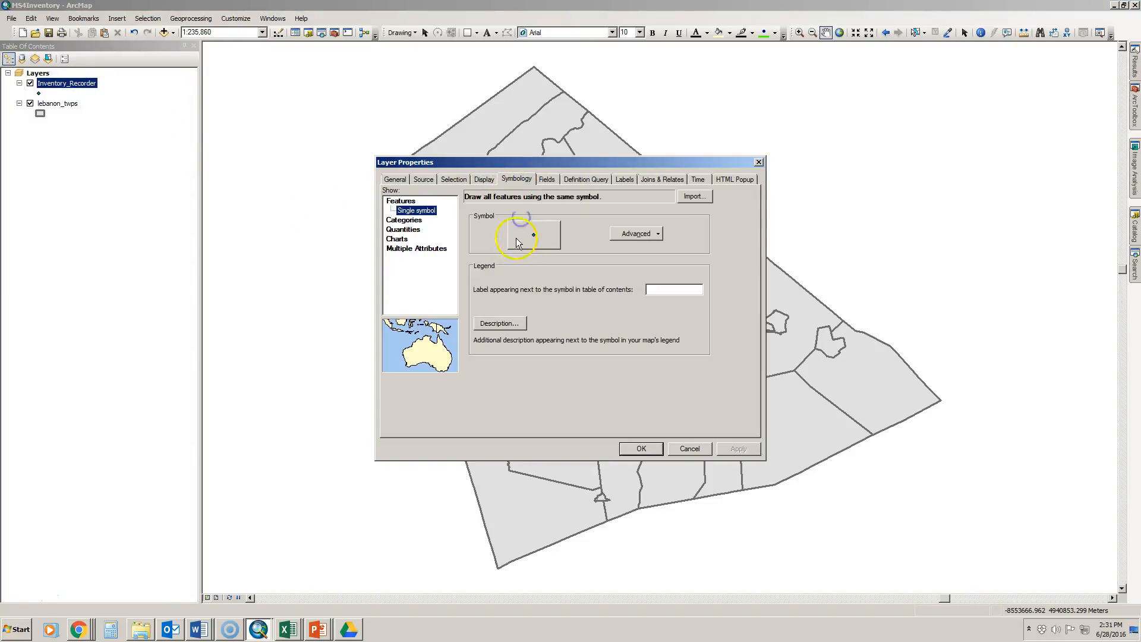
{"action": "left_click", "coordinate": [410, 220]}
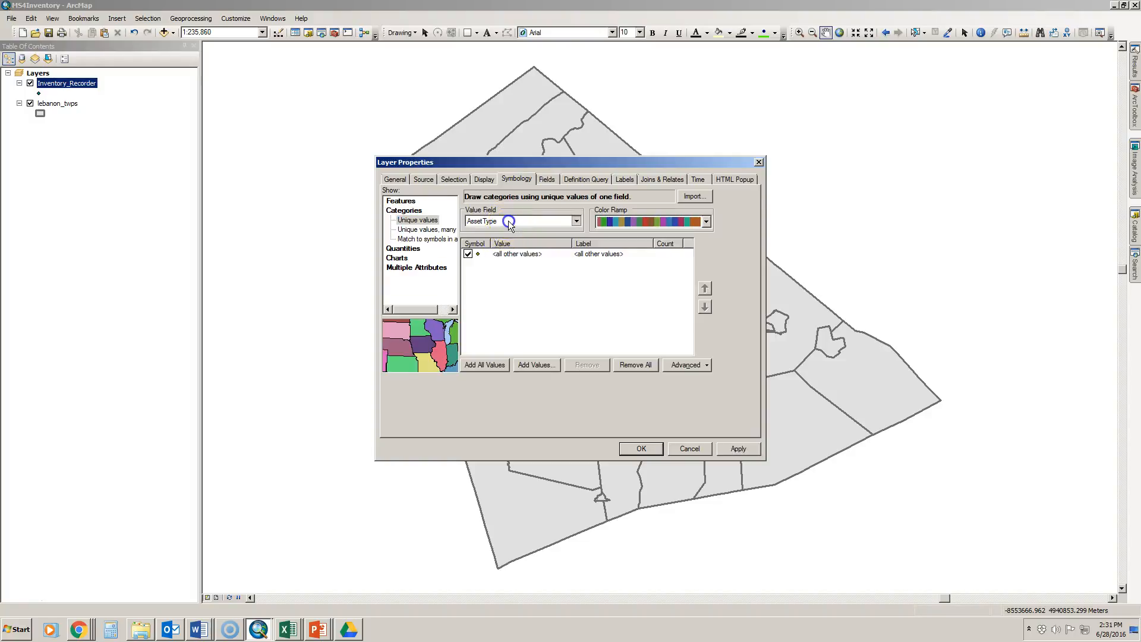
{"action": "left_click", "coordinate": [486, 366]}
{"action": "left_click", "coordinate": [468, 254]}
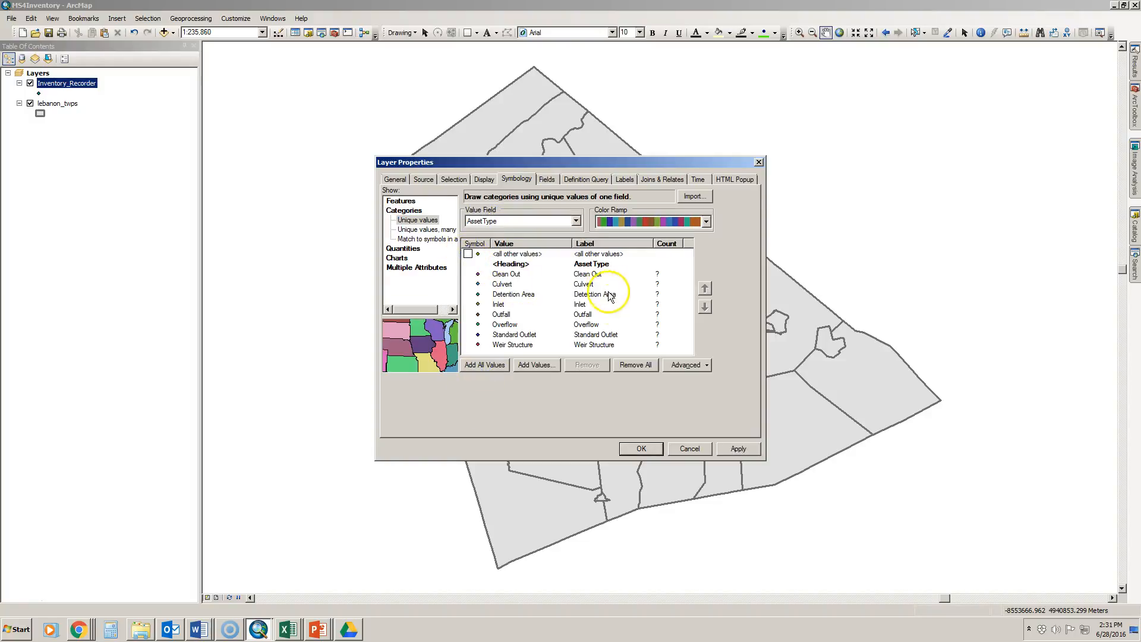
{"action": "left_click", "coordinate": [642, 449]}
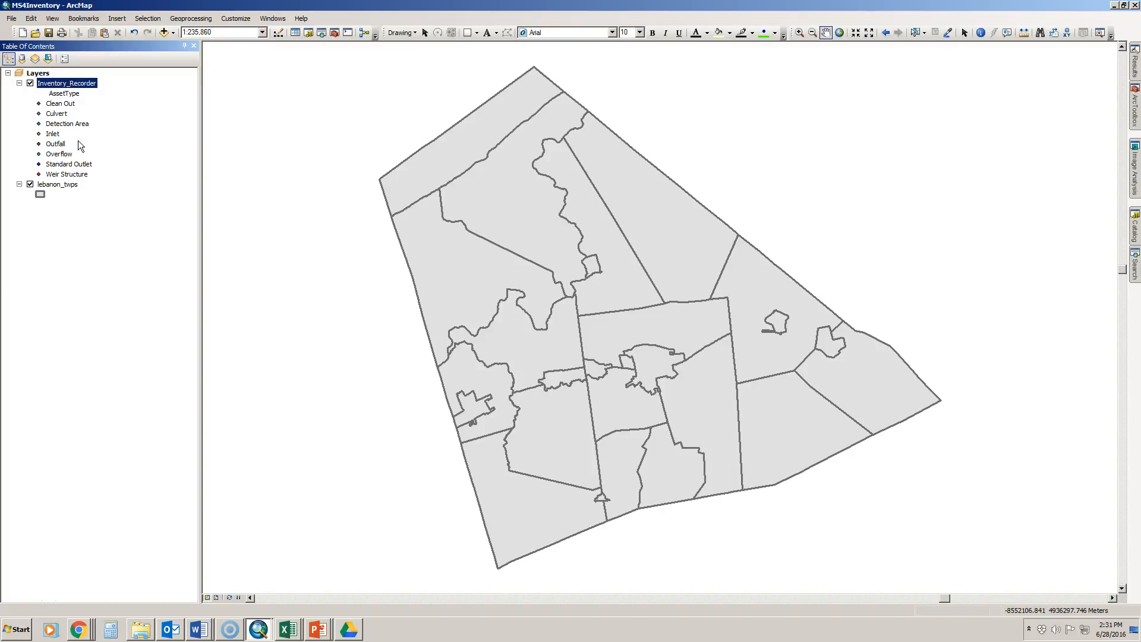
Share the map as a newly published service through the My Hosted Services connection, keeping the service name MS4Inventory.
{"action": "left_click", "coordinate": [10, 18]}
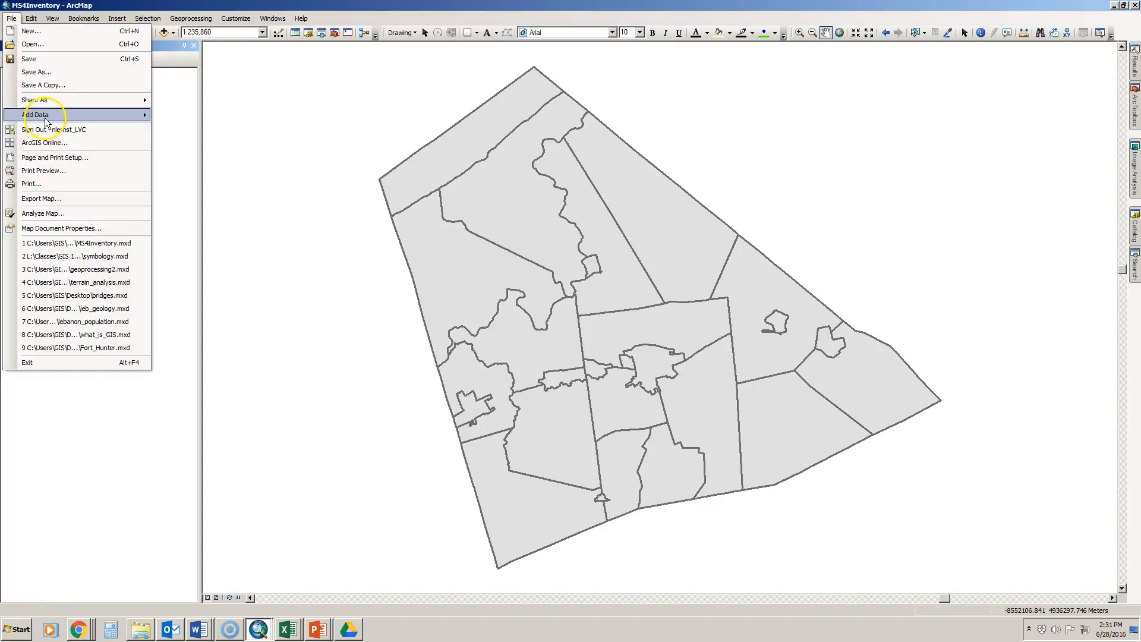
{"action": "mouse_move", "coordinate": [56, 99]}
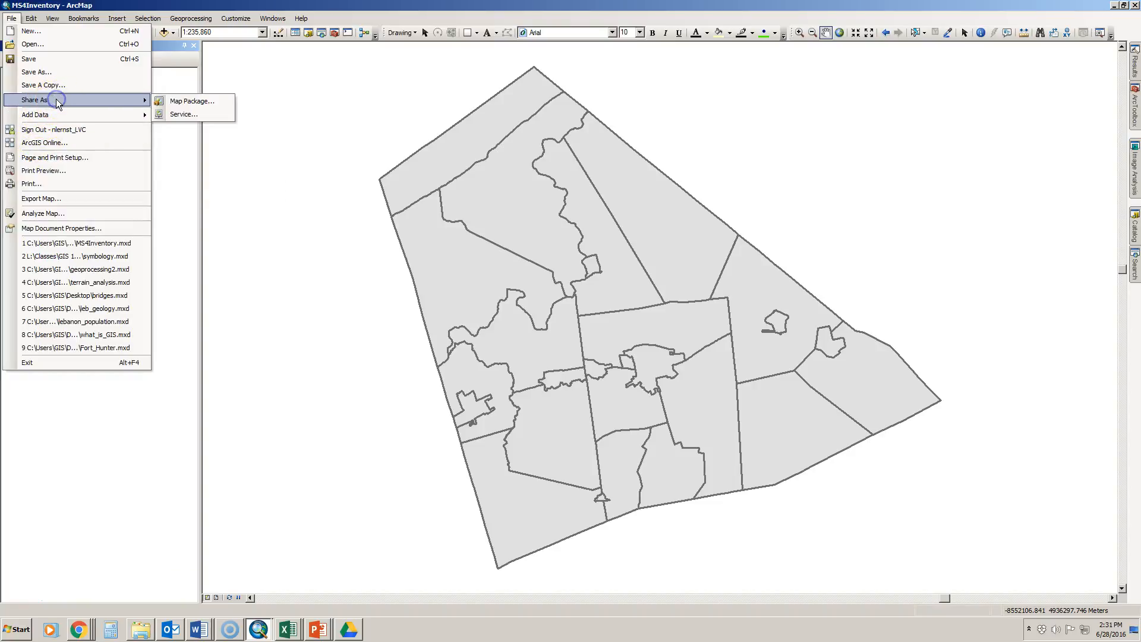
{"action": "left_click", "coordinate": [182, 114]}
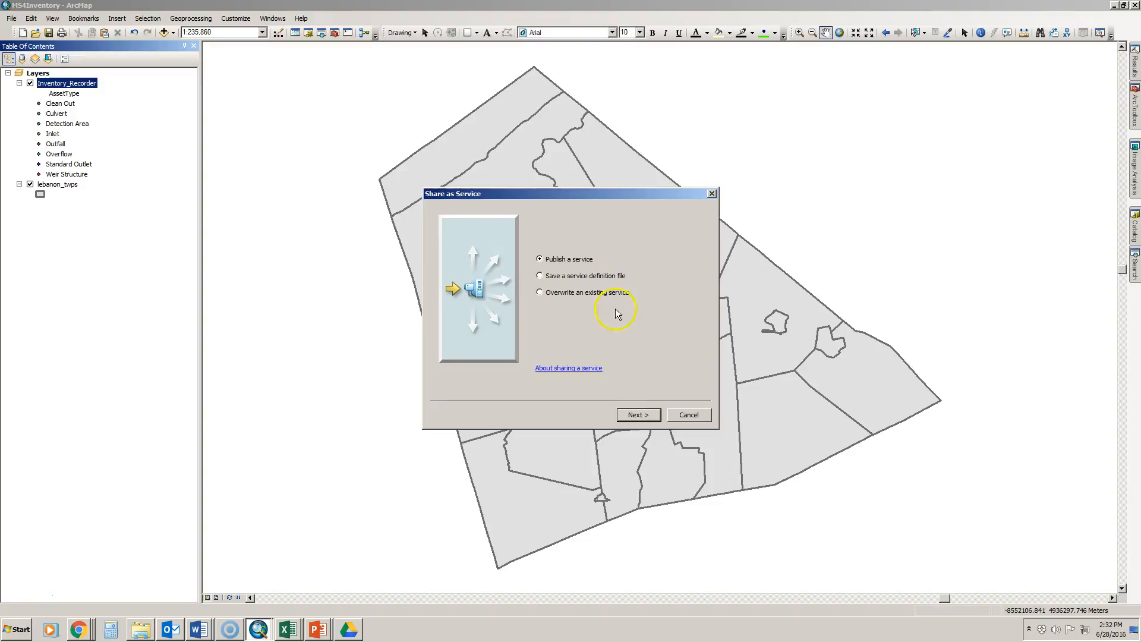
{"action": "left_click", "coordinate": [639, 416]}
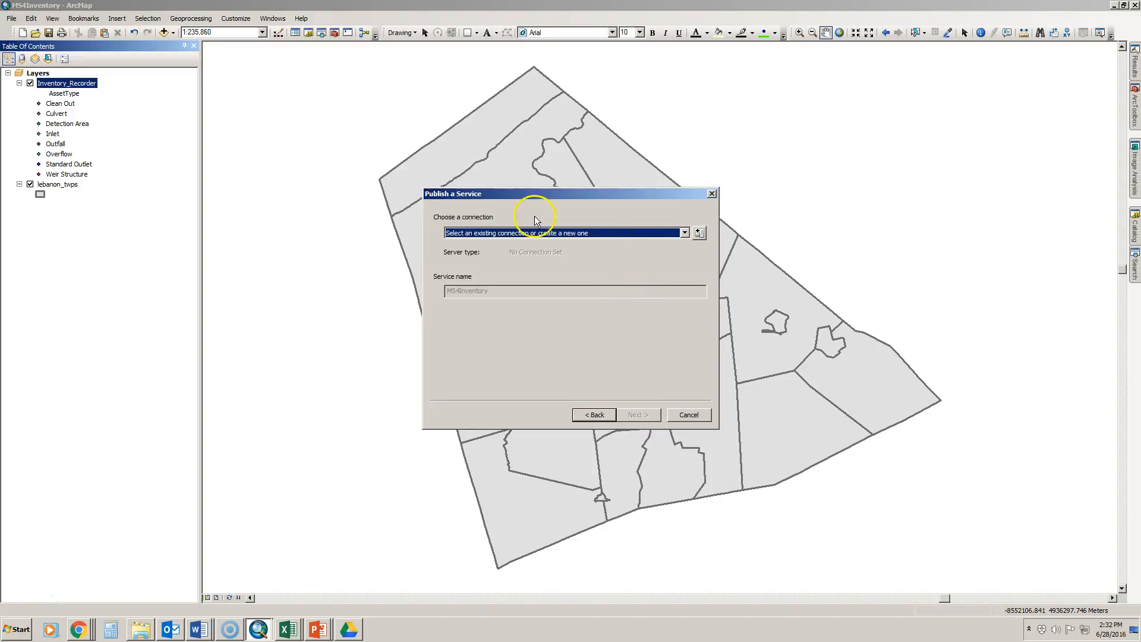
{"action": "left_click", "coordinate": [684, 233]}
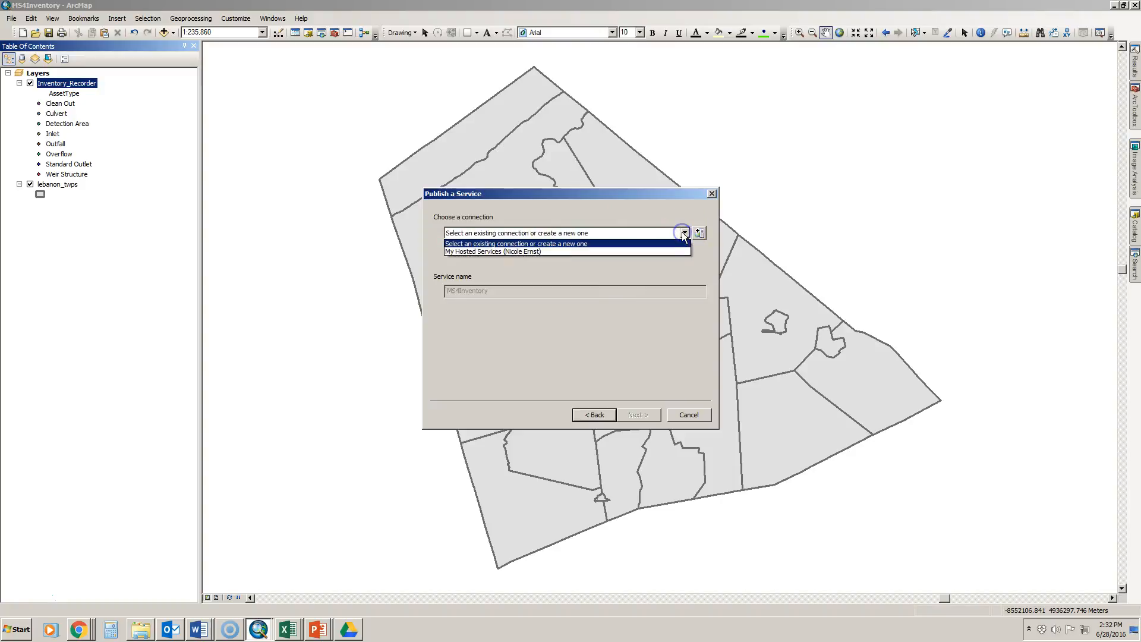
{"action": "left_click", "coordinate": [522, 253]}
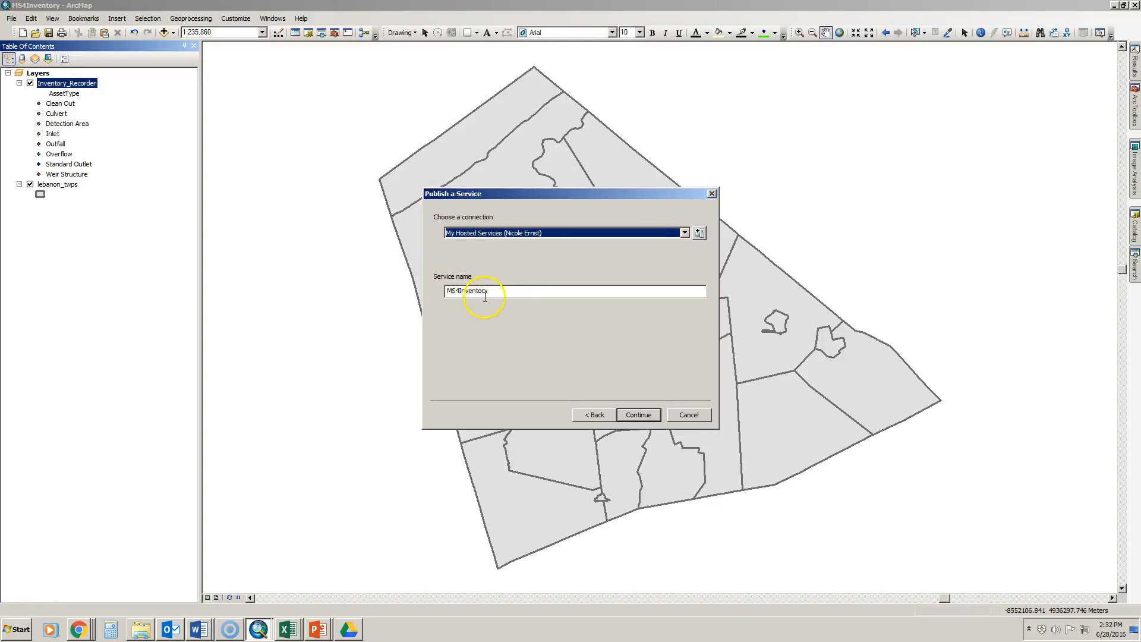
{"action": "left_click", "coordinate": [629, 415]}
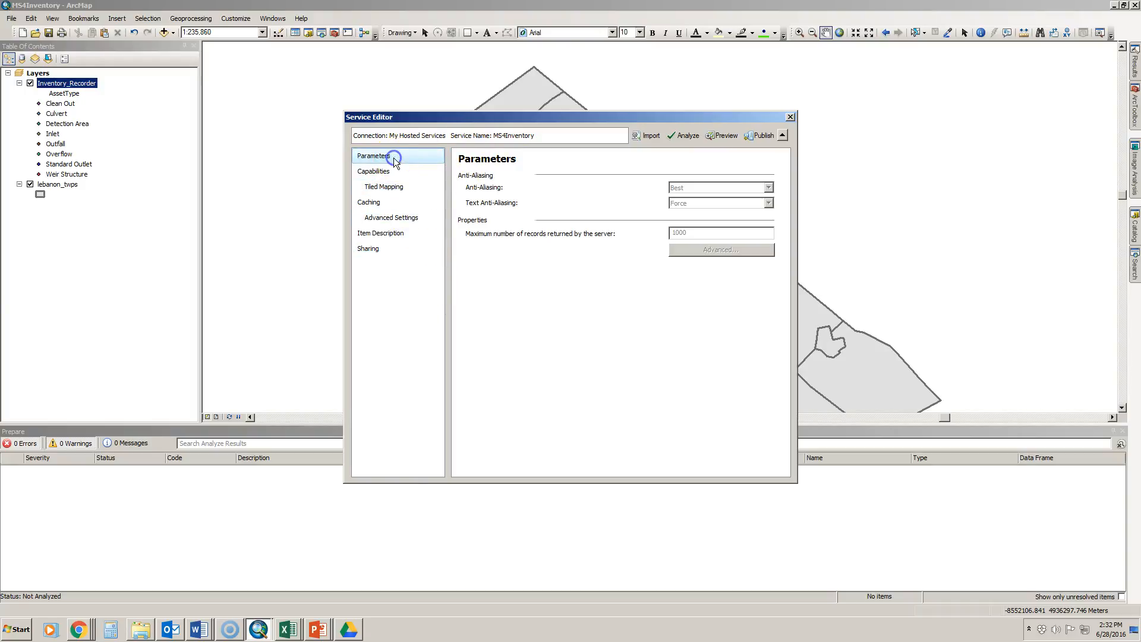
Enable Feature Access and disable Tiled Mapping for the service, and allow the Create, Delete and Update operations.
{"action": "left_click", "coordinate": [388, 172]}
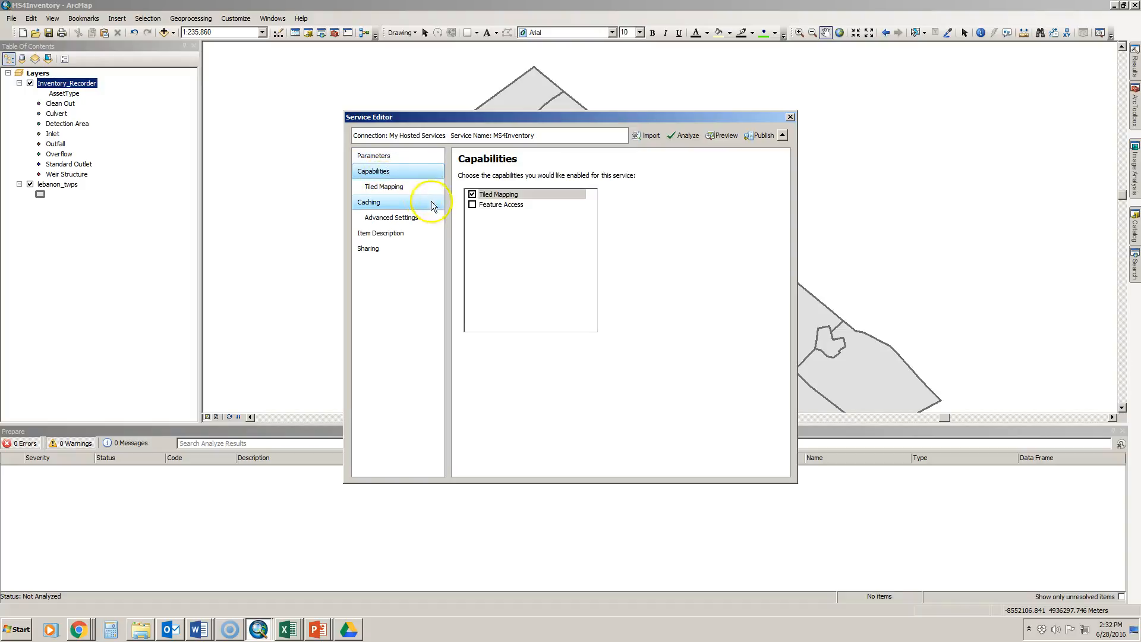
{"action": "left_click", "coordinate": [472, 204]}
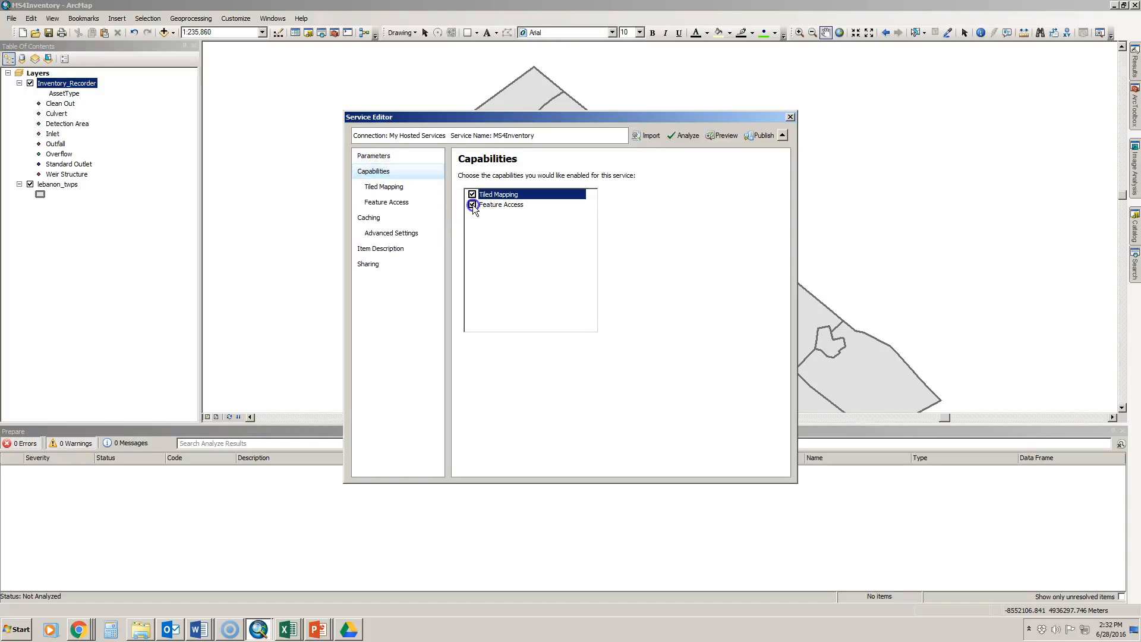
{"action": "left_click", "coordinate": [473, 195]}
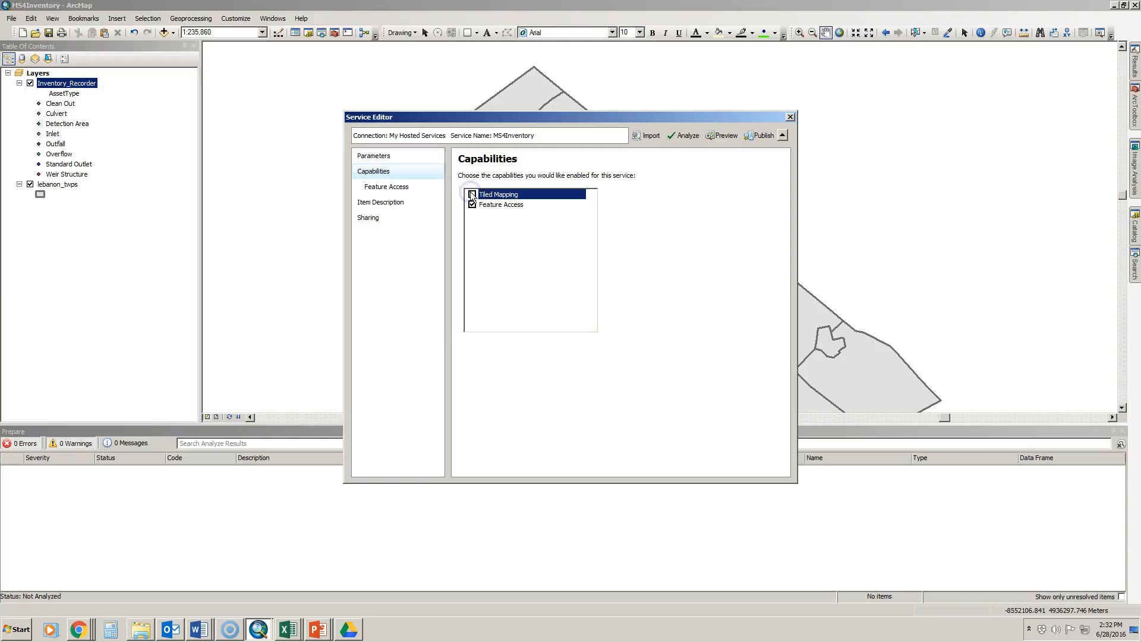
{"action": "left_click", "coordinate": [387, 190]}
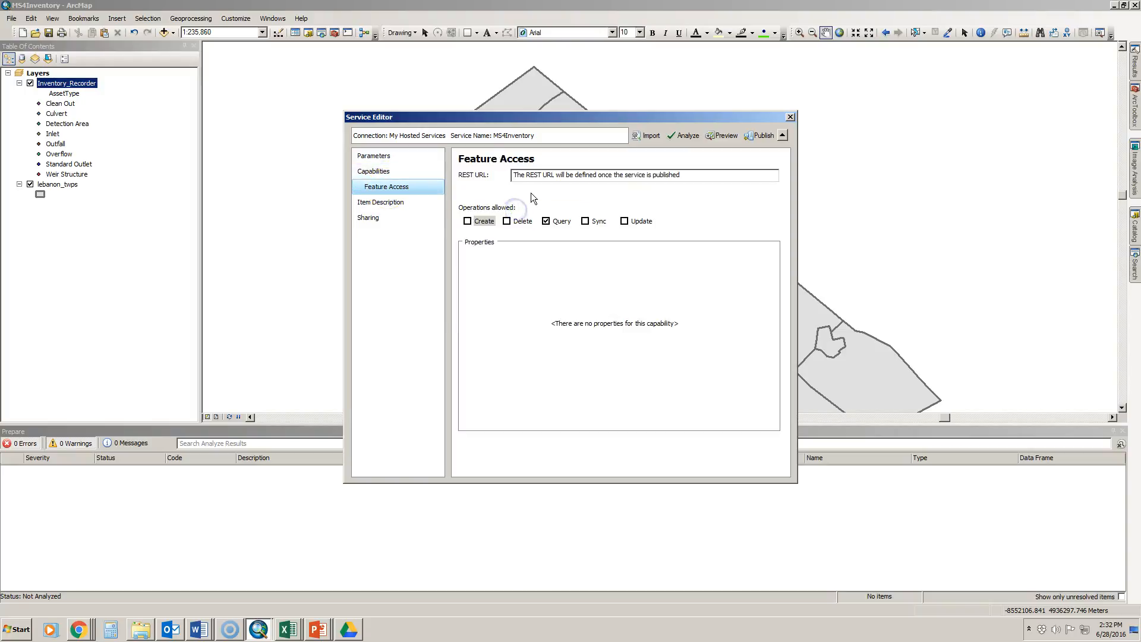
{"action": "left_click", "coordinate": [468, 222]}
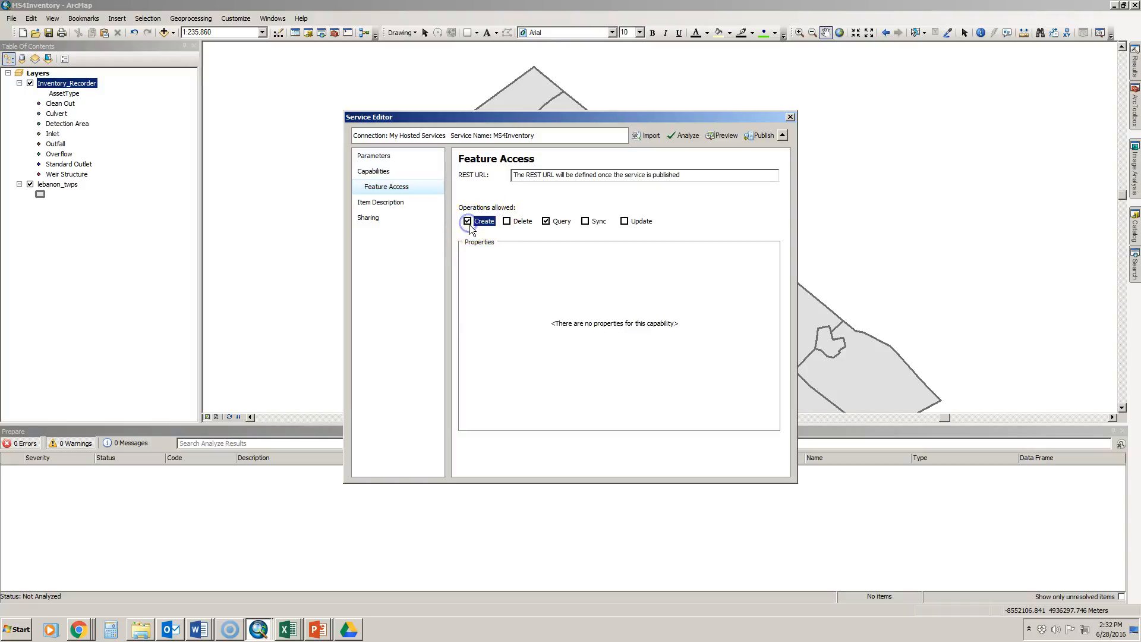
{"action": "left_click", "coordinate": [507, 221]}
{"action": "left_click", "coordinate": [625, 222]}
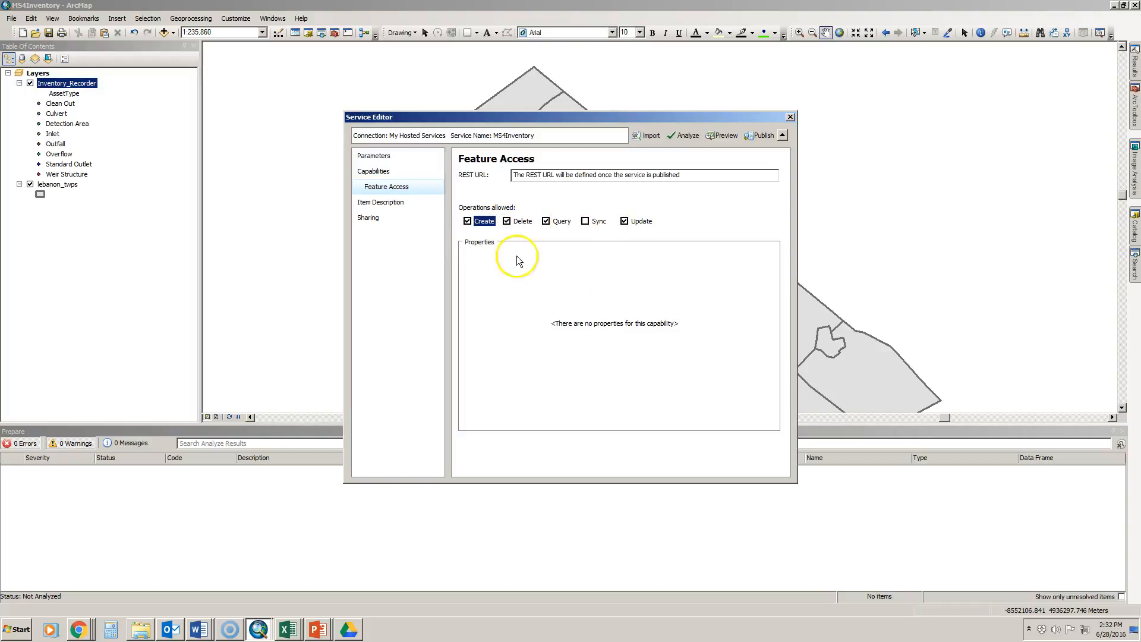
Review the service's item description and share the service with the organization.
{"action": "left_click", "coordinate": [383, 204]}
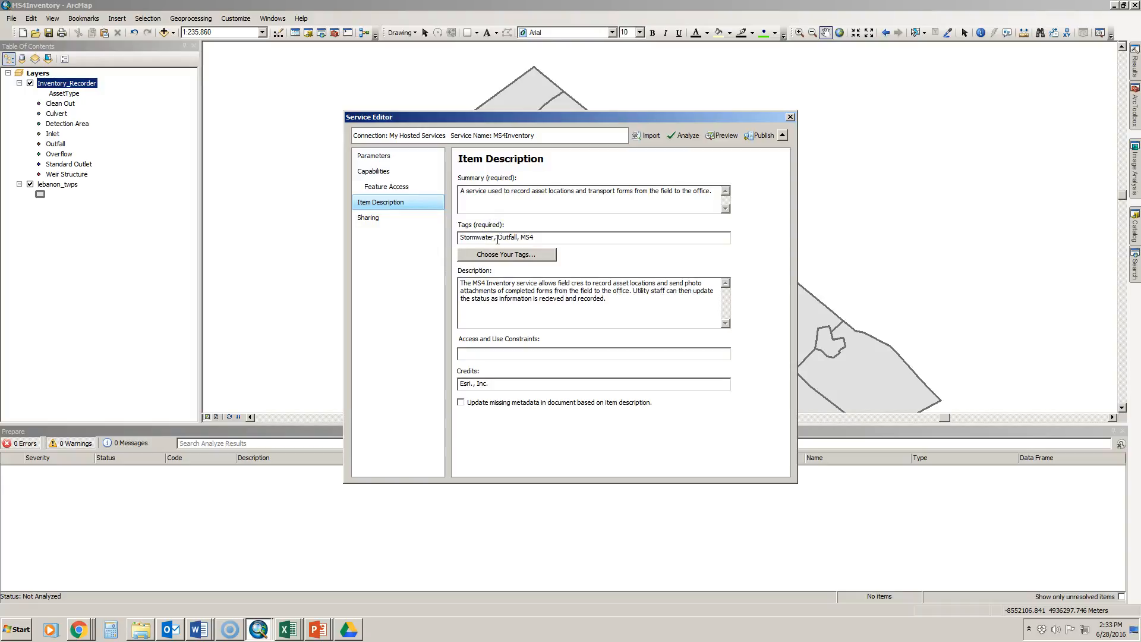
{"action": "left_click", "coordinate": [379, 219]}
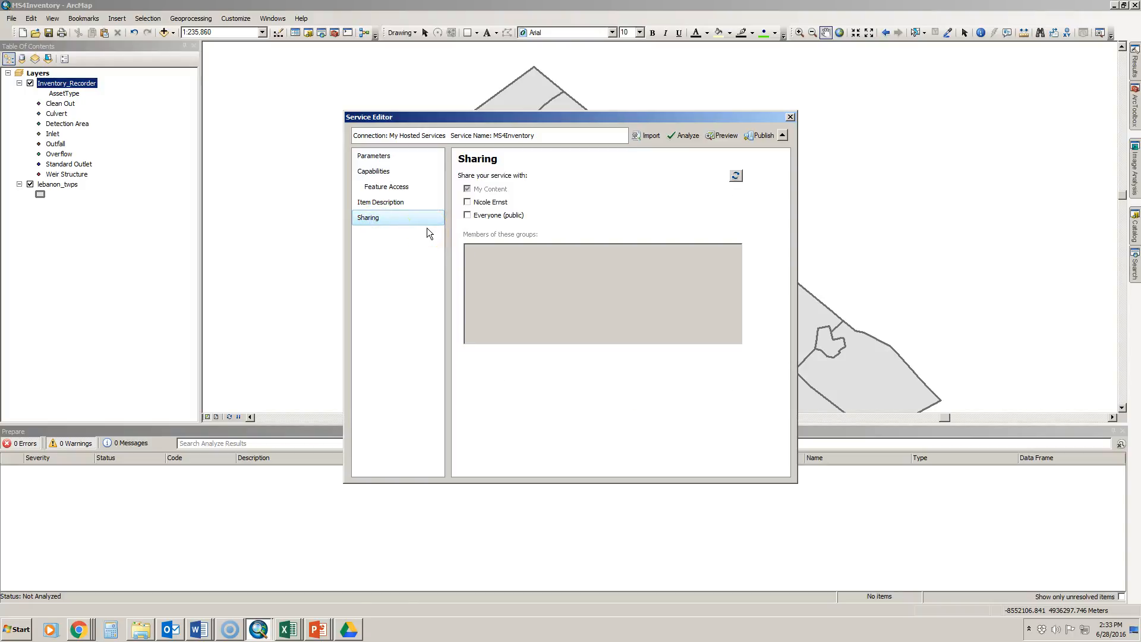
{"action": "left_click", "coordinate": [468, 203]}
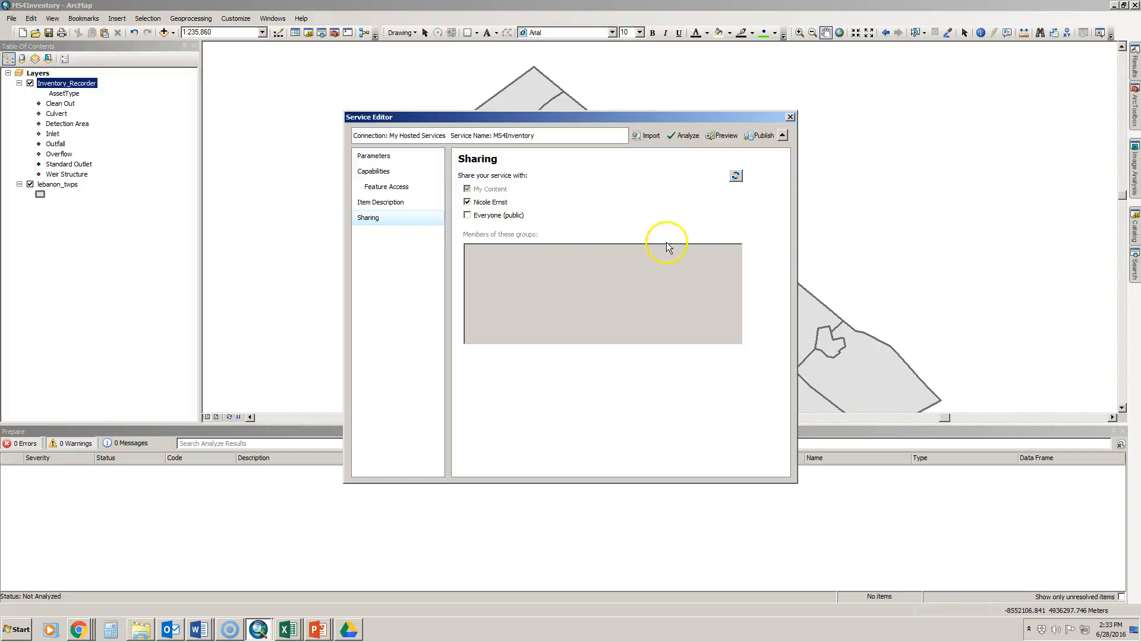
Analyze the service and examine the feature template warnings and the listed messages, moving the Service Editor clear of the results.
{"action": "left_click", "coordinate": [679, 137]}
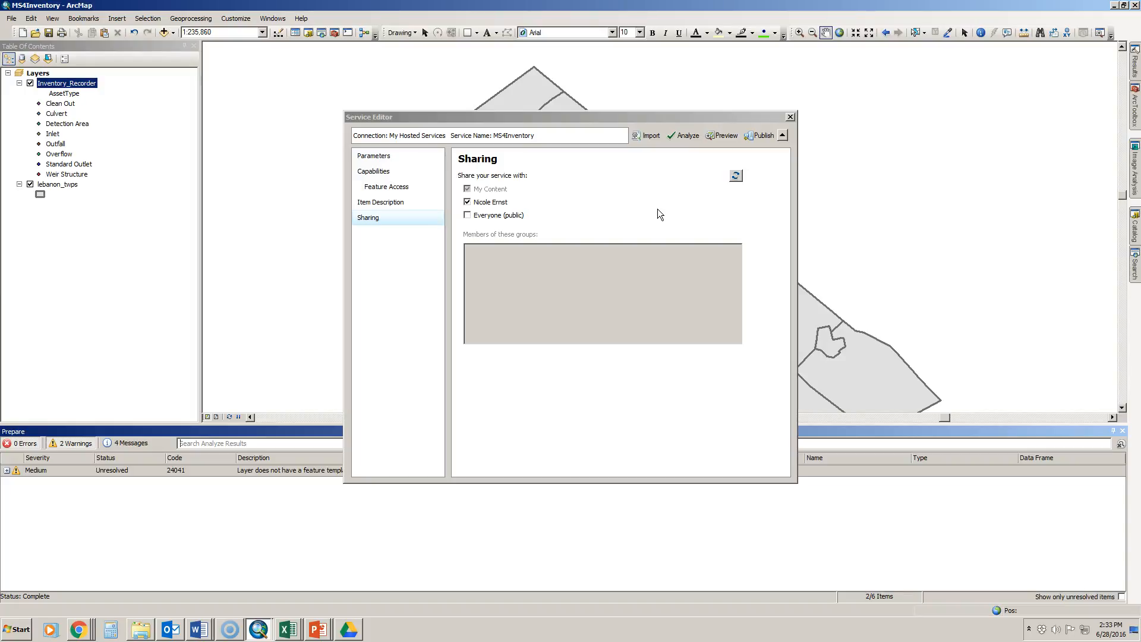
{"action": "left_click_drag", "start_coordinate": [578, 116], "coordinate": [786, 55]}
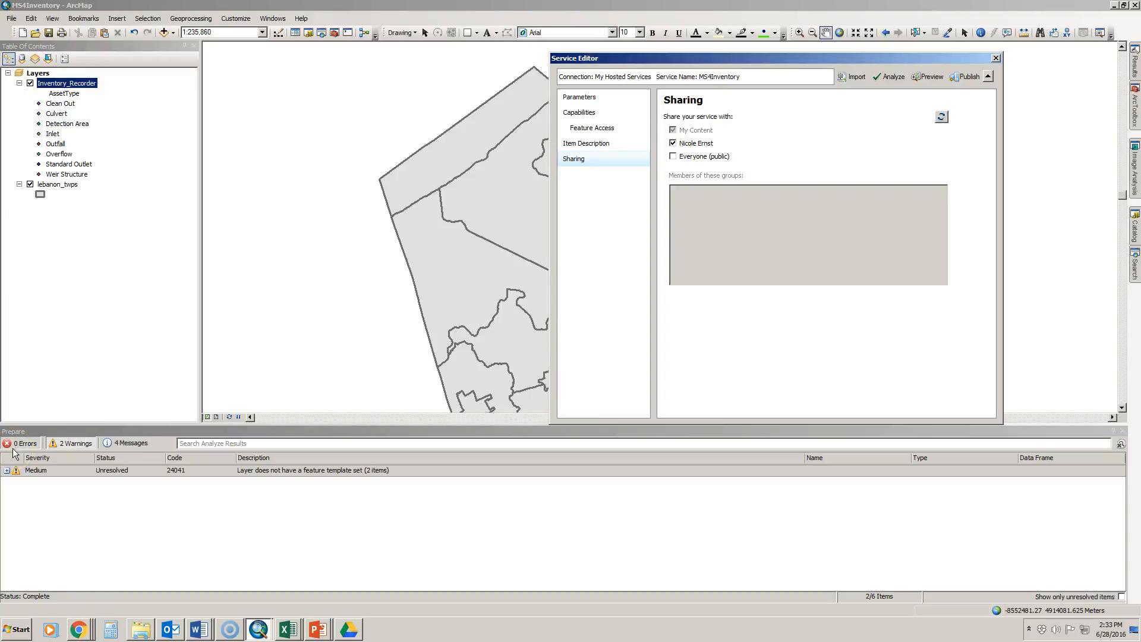
{"action": "left_click", "coordinate": [31, 459]}
{"action": "left_click", "coordinate": [6, 471]}
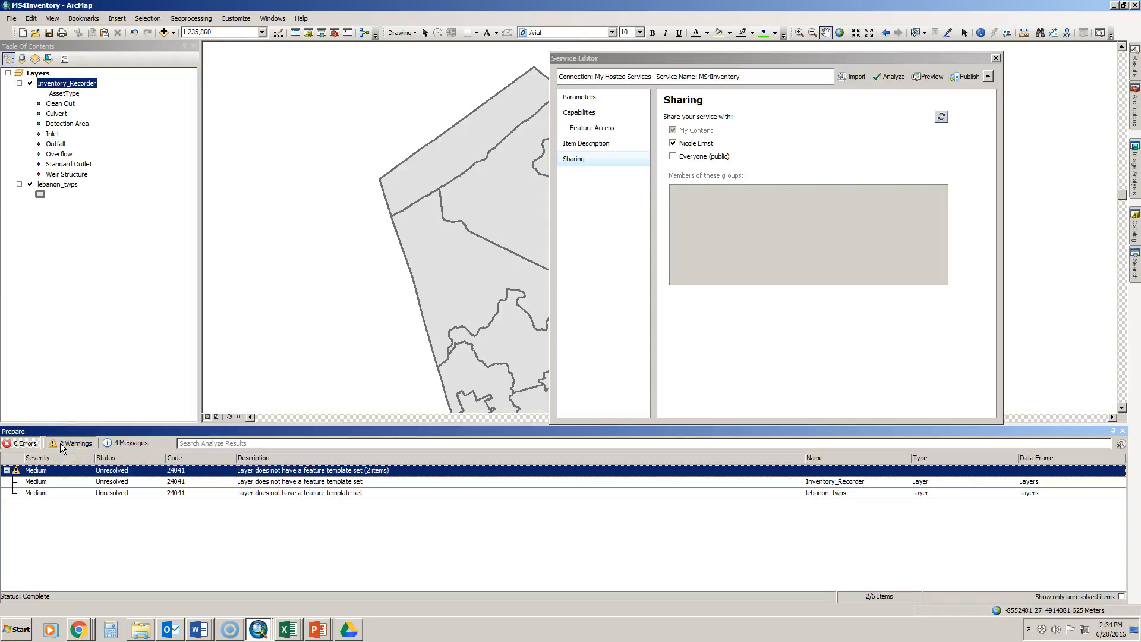
{"action": "left_click", "coordinate": [127, 445]}
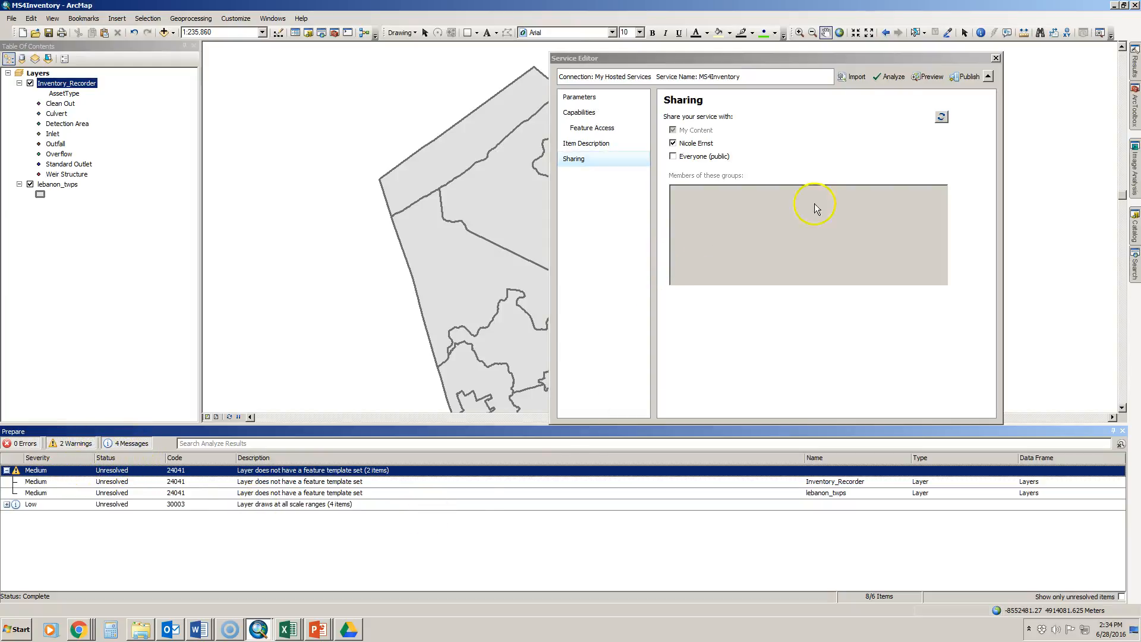
Publish the MS4Inventory service and dismiss the publishing result message.
{"action": "left_click", "coordinate": [959, 81]}
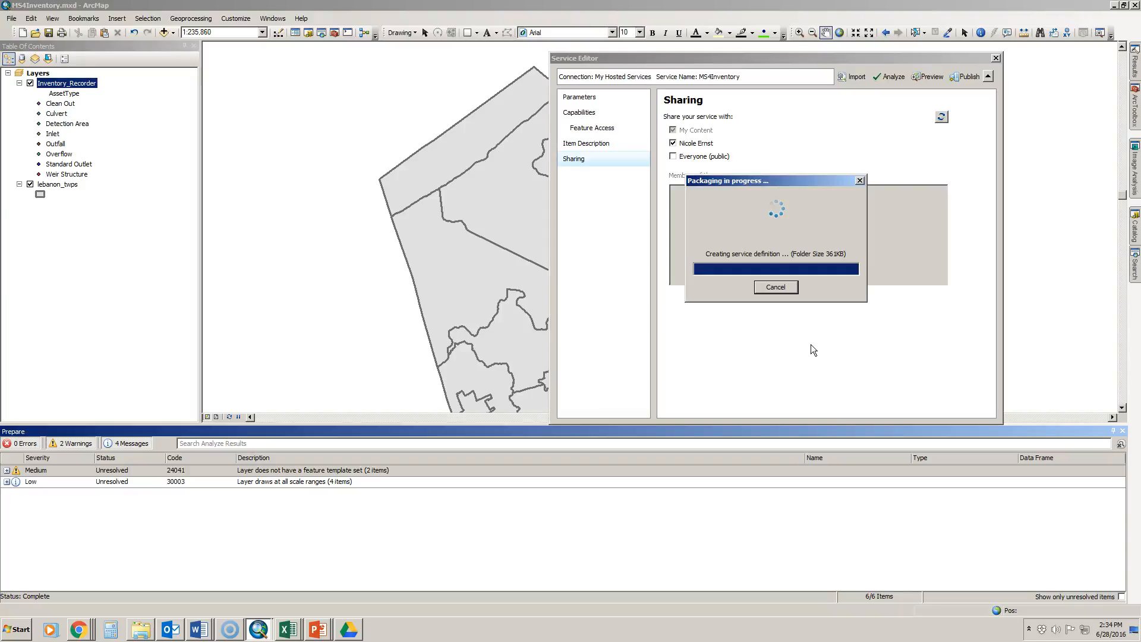
{"action": "left_click", "coordinate": [26, 603]}
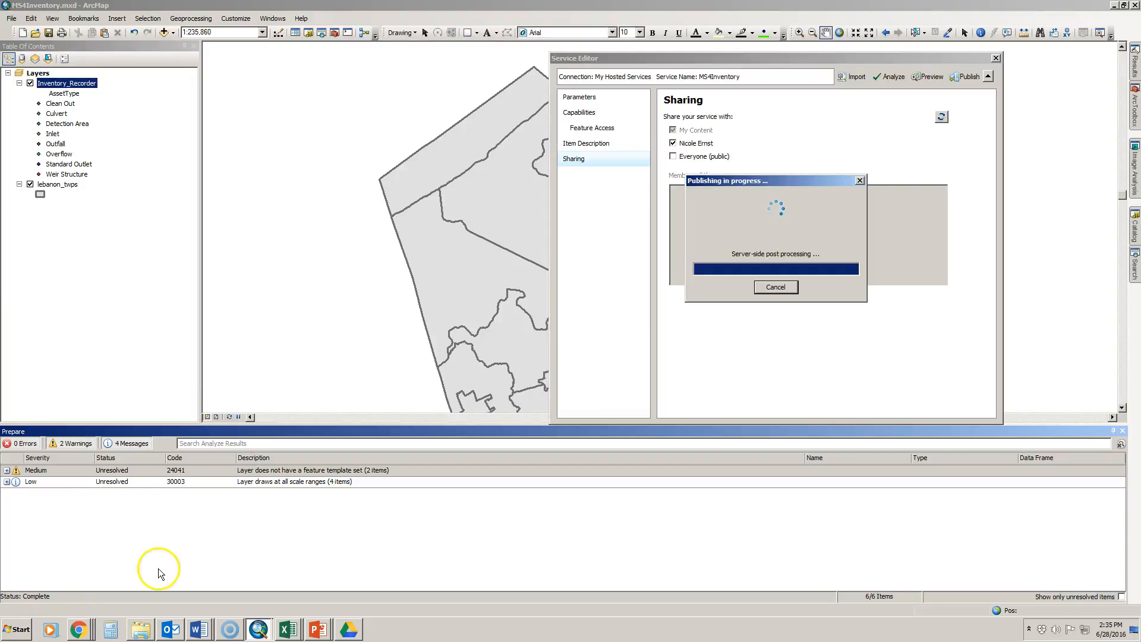
{"action": "mouse_move", "coordinate": [79, 629]}
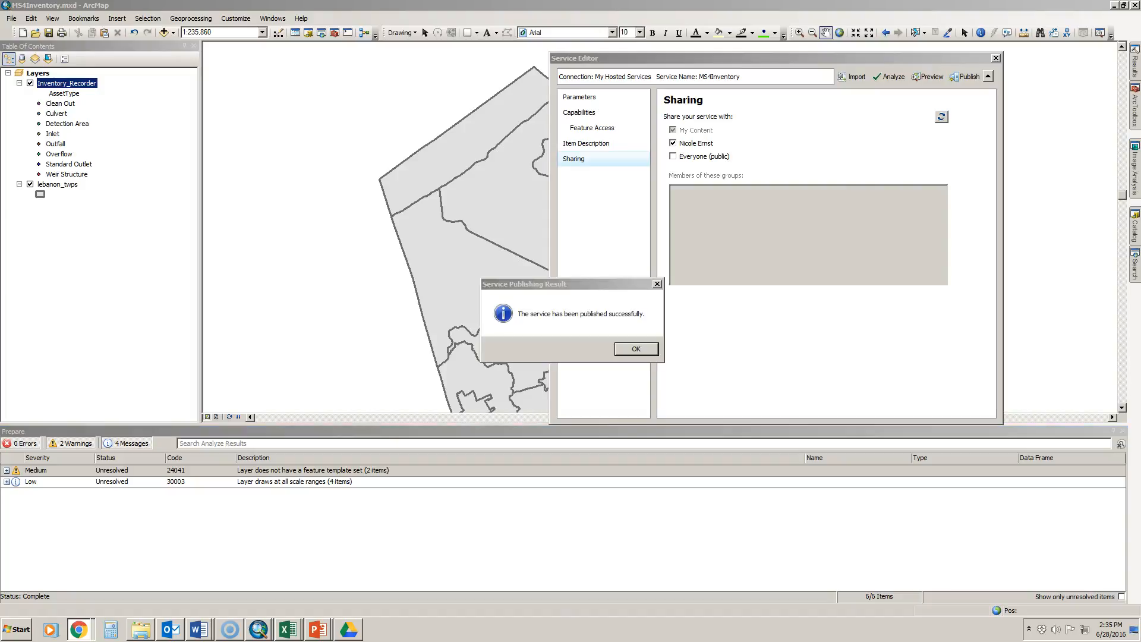
{"action": "left_click", "coordinate": [646, 353]}
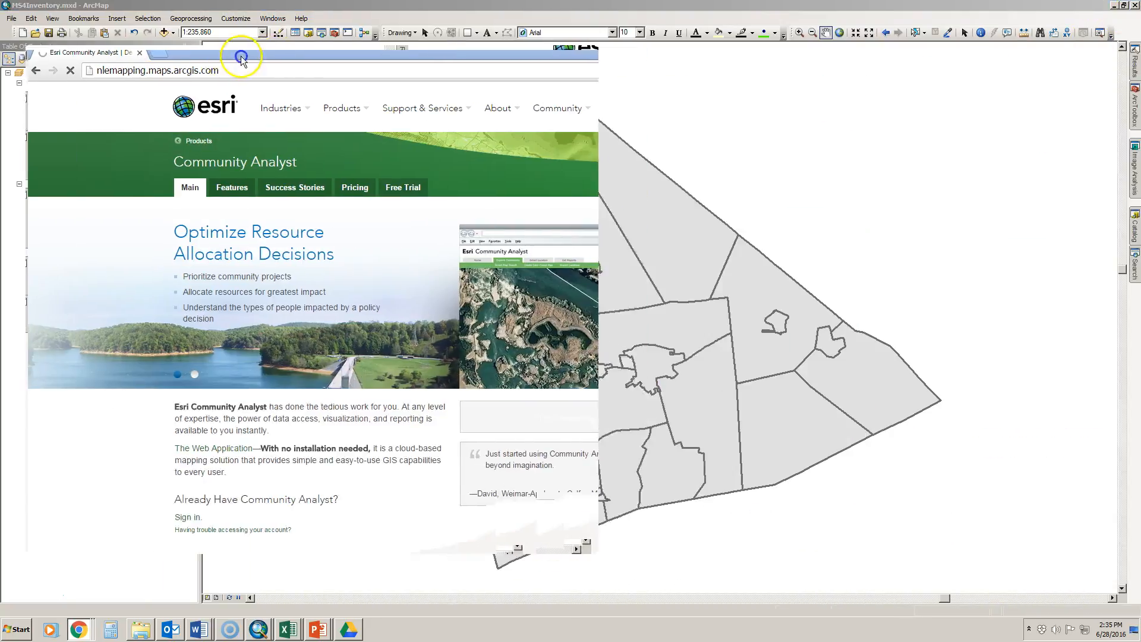
In the maximized Chrome window, open My Content in ArcGIS Online and add the MS4Inventory feature layer to a new map.
{"action": "left_click_drag", "start_coordinate": [241, 58], "coordinate": [359, 65]}
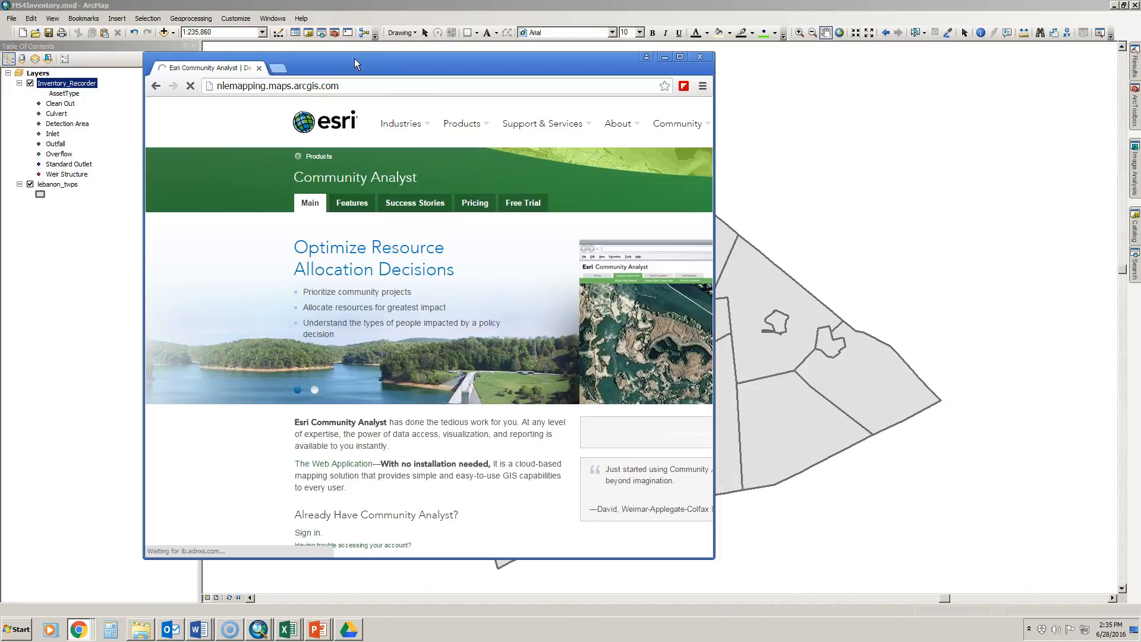
{"action": "double_click", "coordinate": [352, 63]}
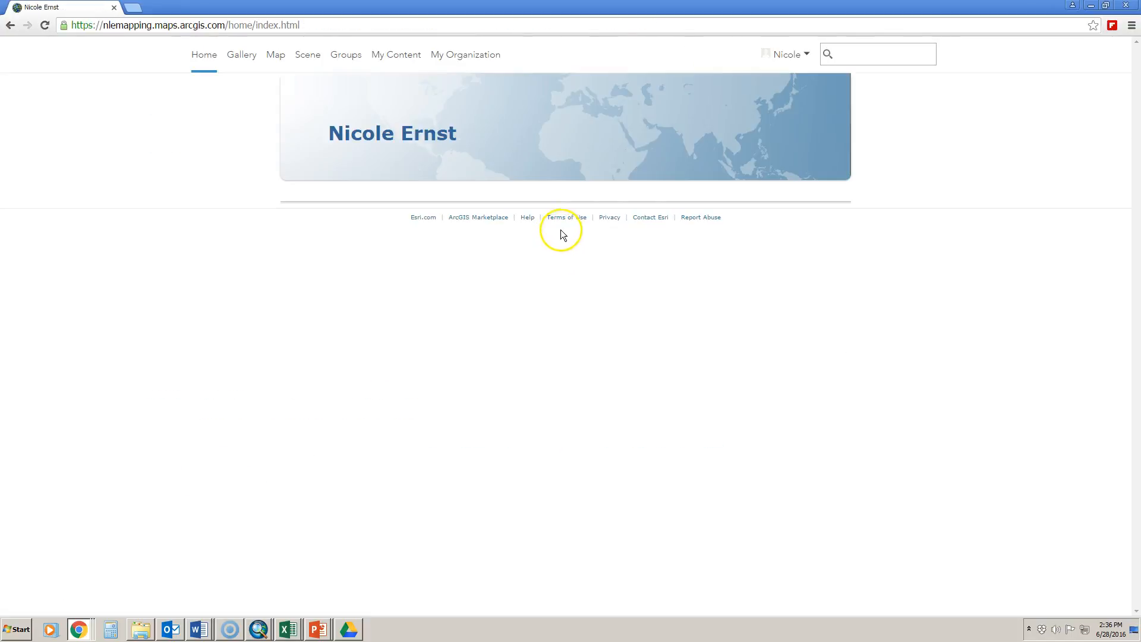
{"action": "left_click", "coordinate": [411, 59]}
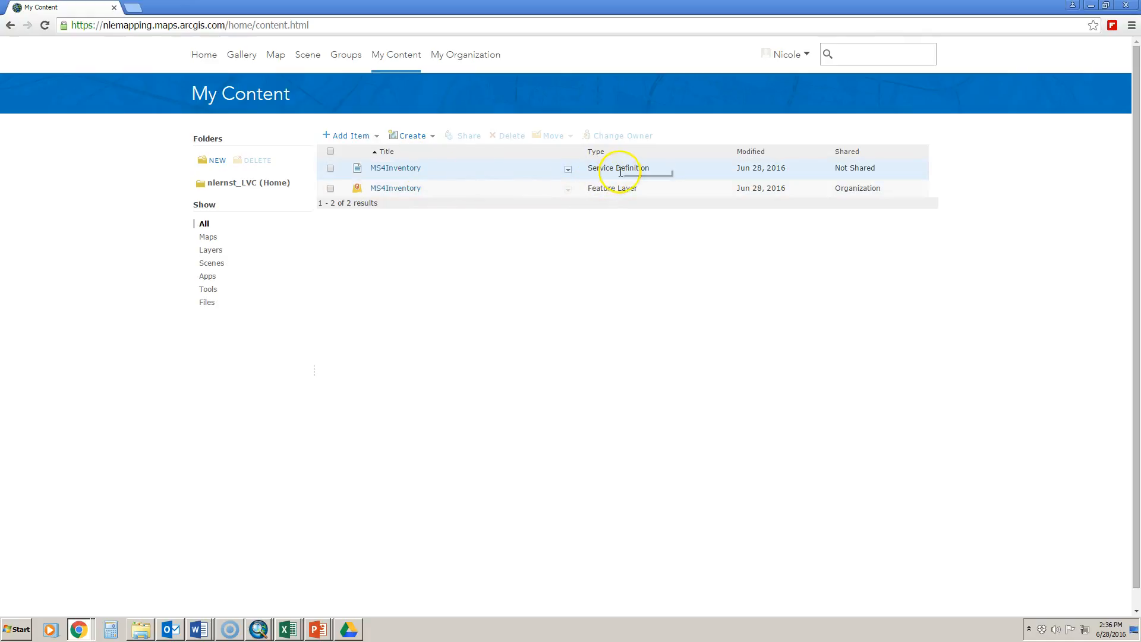
{"action": "left_click", "coordinate": [569, 190]}
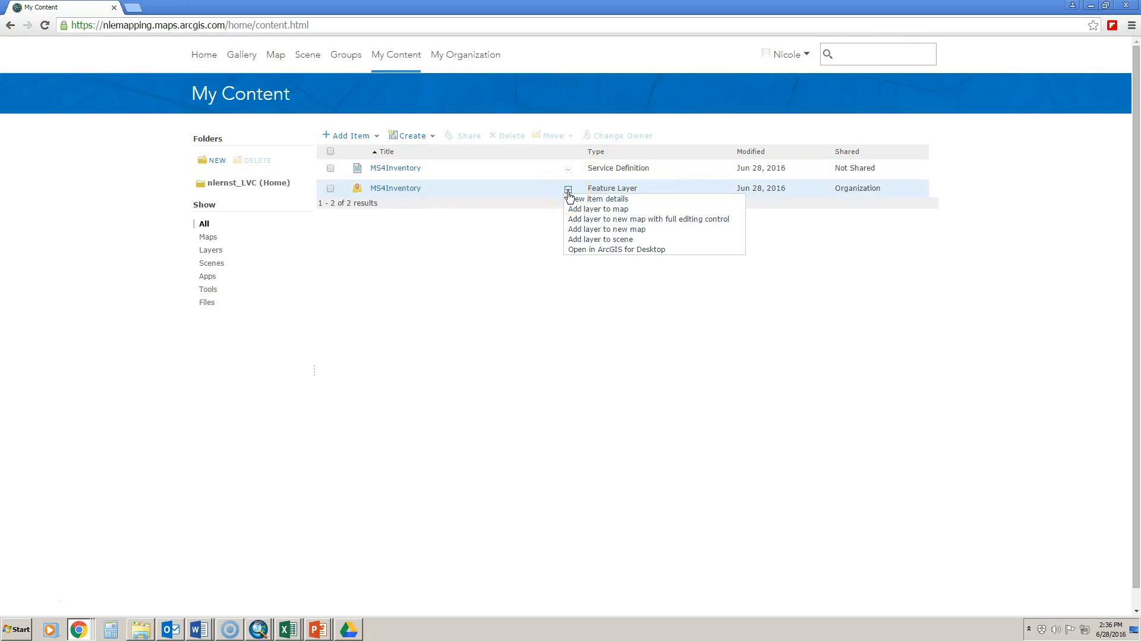
{"action": "left_click", "coordinate": [593, 230]}
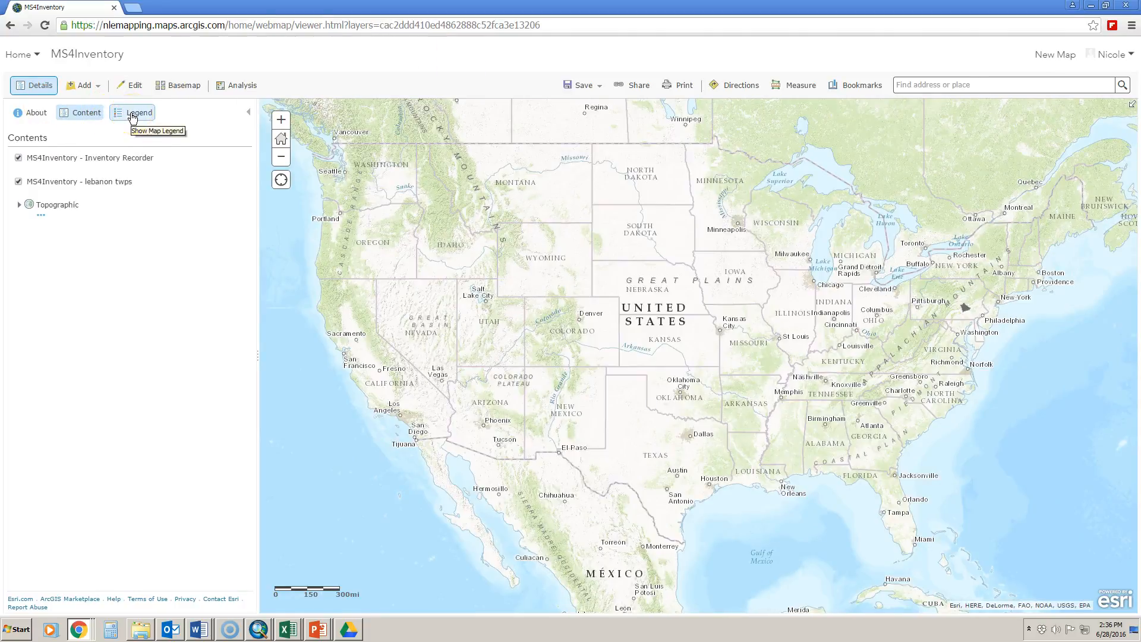
Zoom the web map to the Inventory Recorder layer and then to the extent of the lebanon twps layer.
{"action": "left_click", "coordinate": [750, 348]}
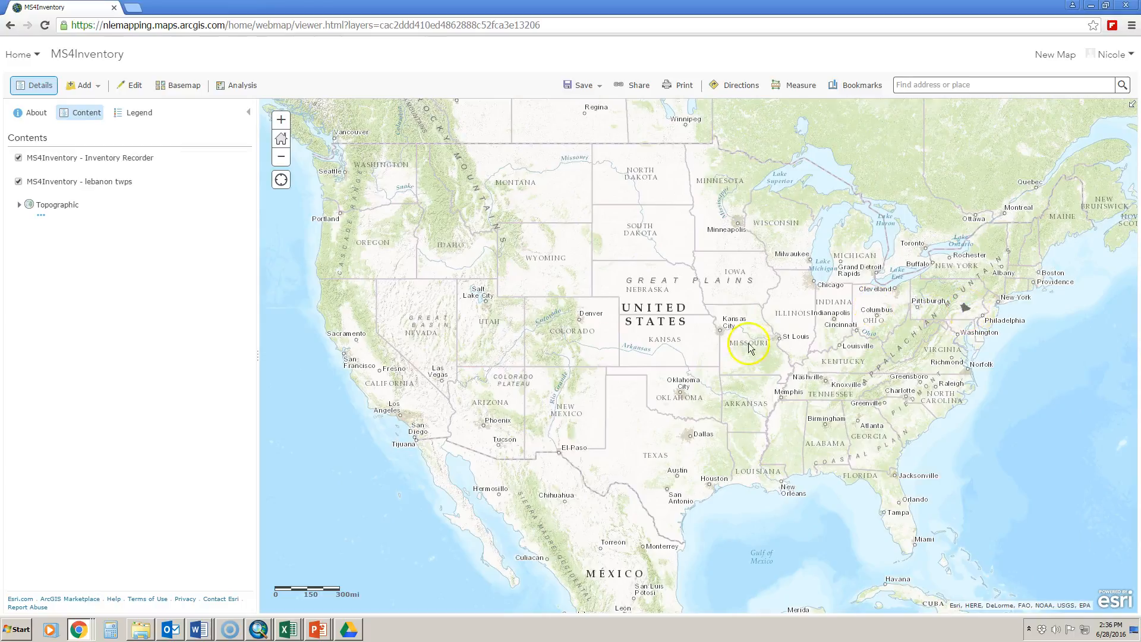
{"action": "left_click", "coordinate": [152, 159]}
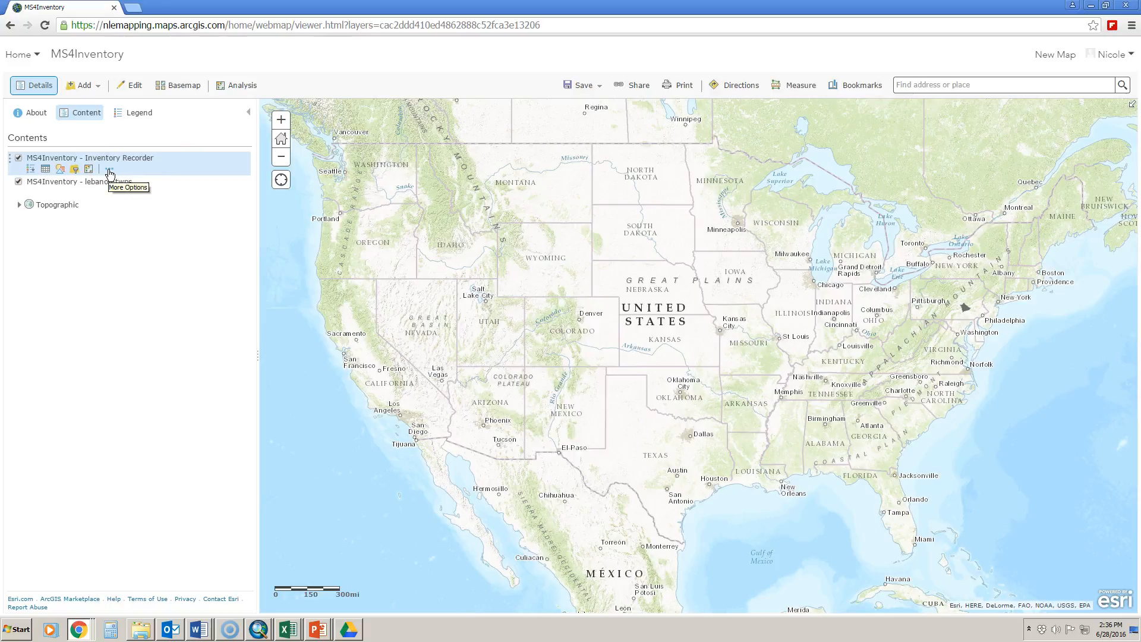
{"action": "left_click", "coordinate": [109, 172]}
{"action": "left_click", "coordinate": [147, 180]}
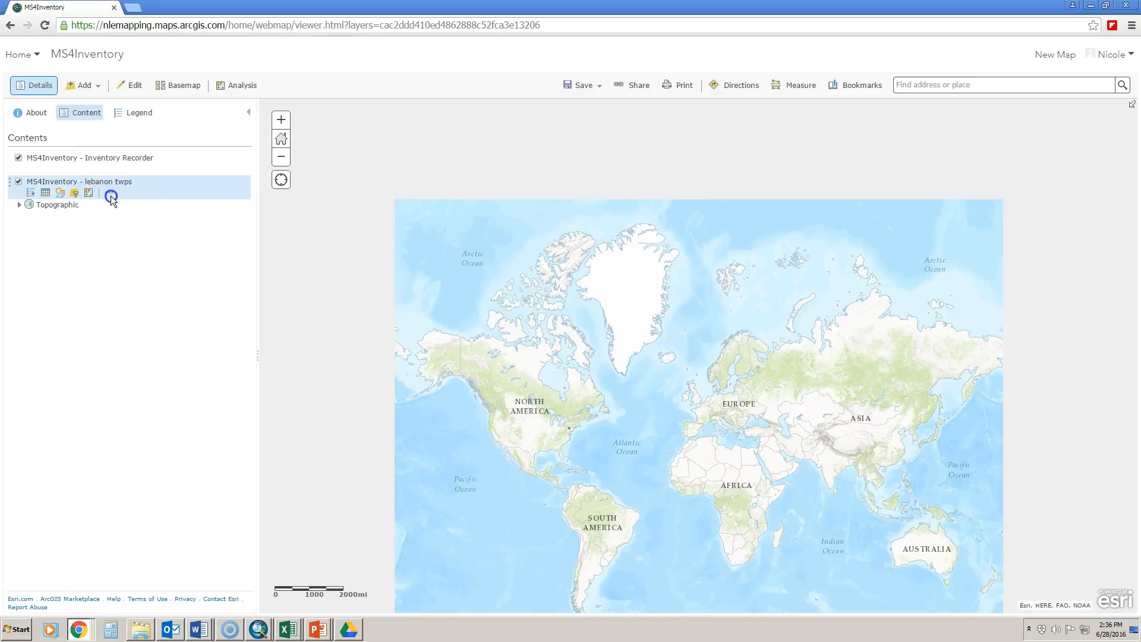
{"action": "left_click", "coordinate": [110, 195]}
{"action": "left_click", "coordinate": [146, 201]}
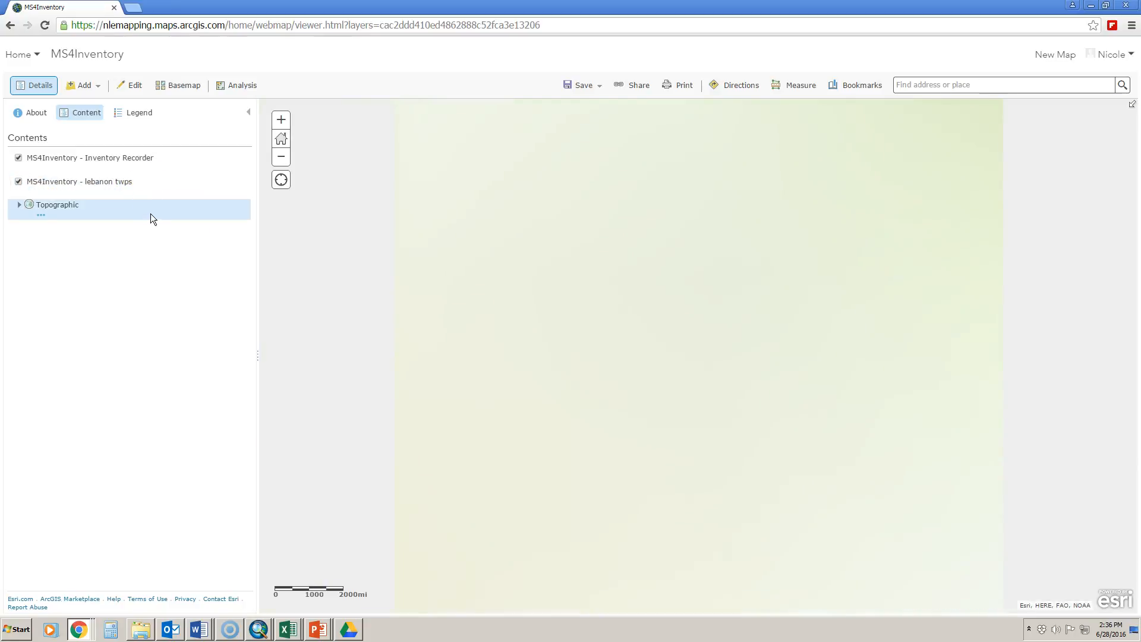
{"action": "left_click", "coordinate": [151, 227]}
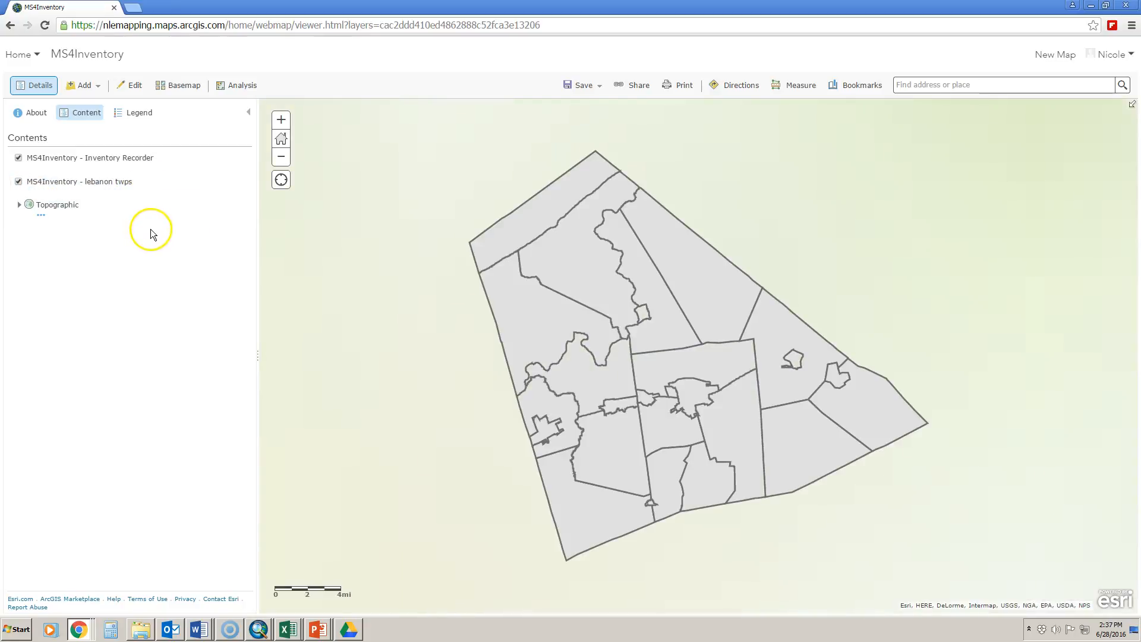
Start saving the web map as a new item and title it MS4_Data Collection.
{"action": "left_click", "coordinate": [593, 83]}
{"action": "left_click", "coordinate": [588, 125]}
{"action": "left_click", "coordinate": [605, 132]}
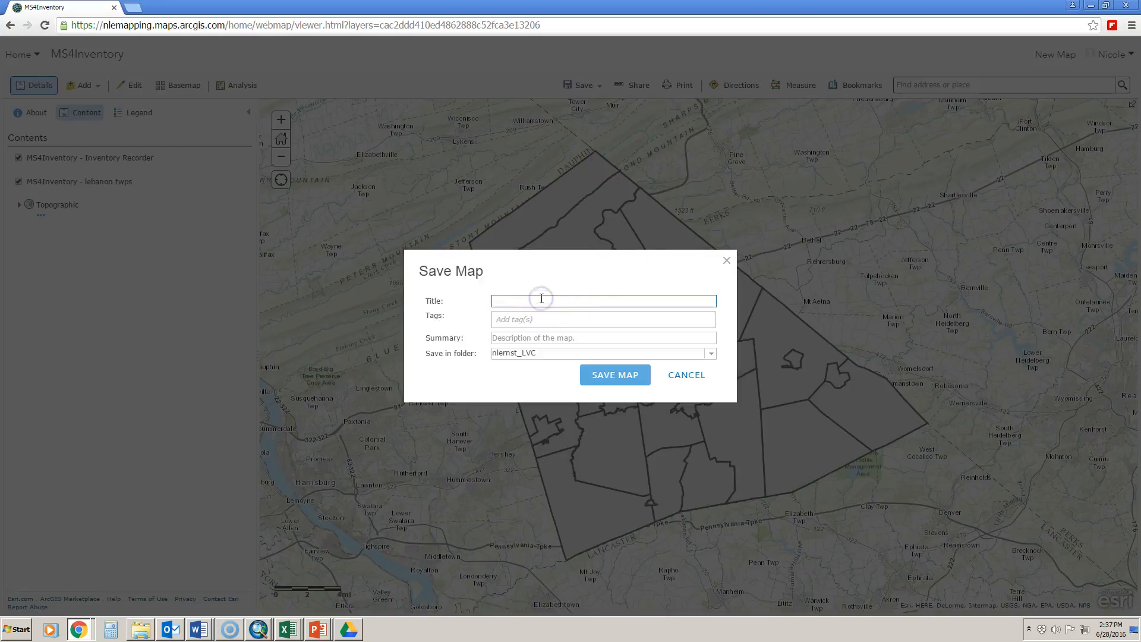
{"action": "type", "text": "MS4_data Collections"}
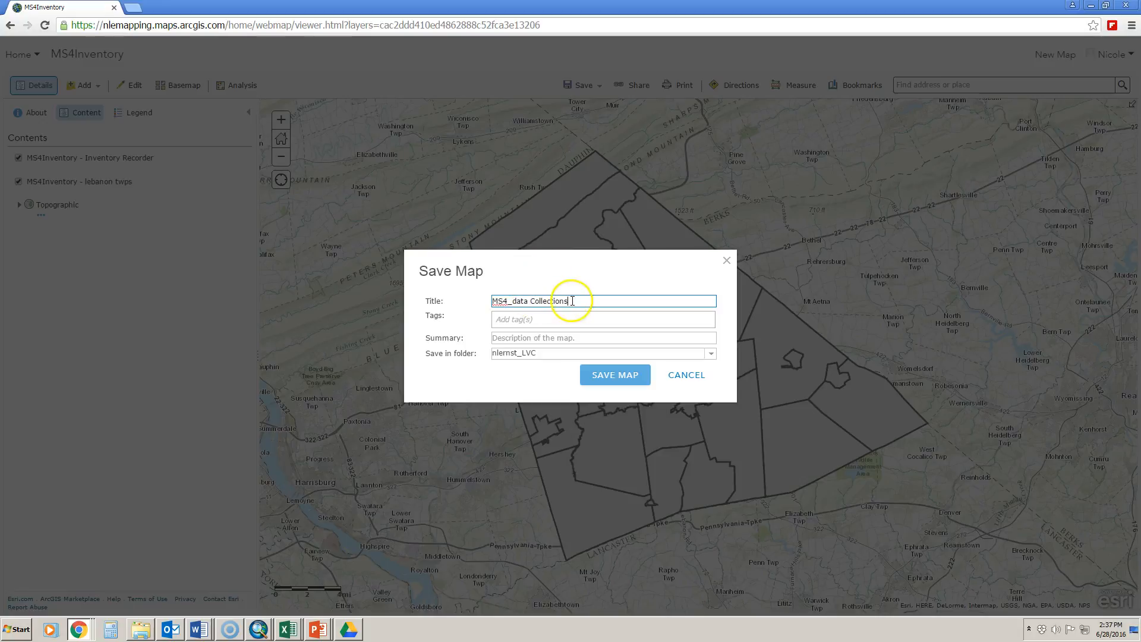
{"action": "key", "text": "BackSpace"}
{"action": "double_click", "coordinate": [520, 300]}
{"action": "type", "text": "Data"}
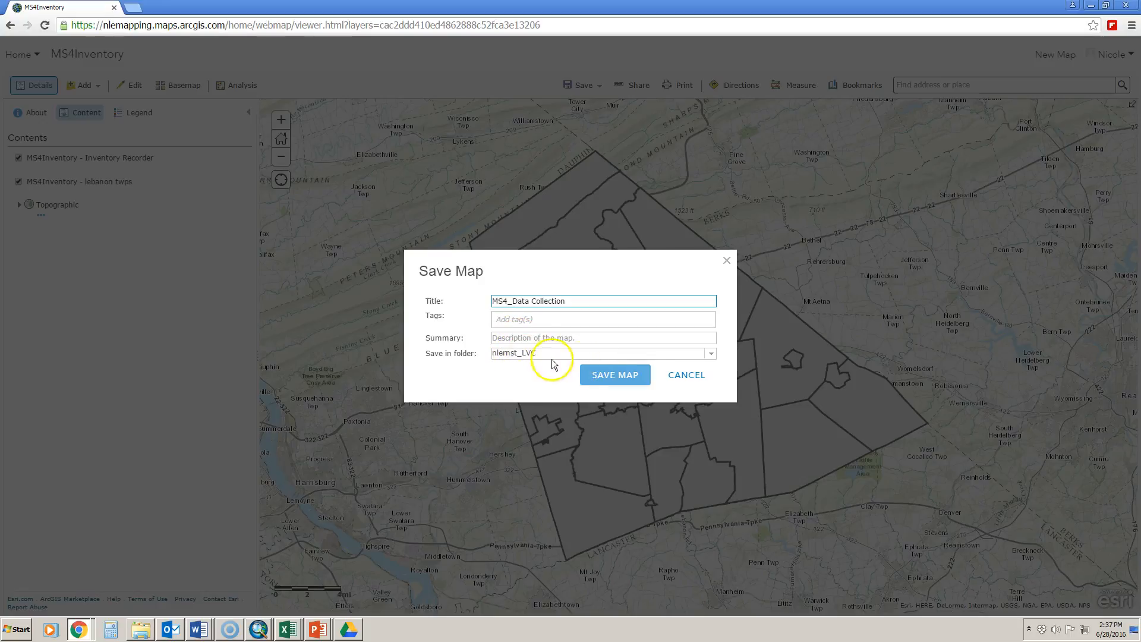
Add the tags MS4 and stormwater and save the map.
{"action": "left_click", "coordinate": [528, 319]}
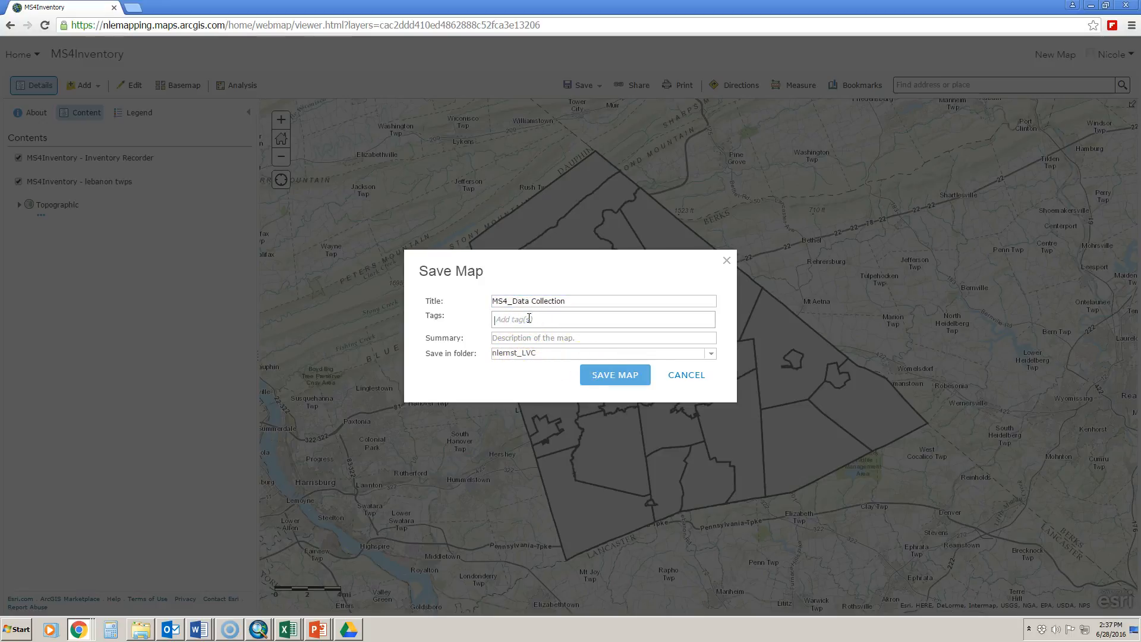
{"action": "type", "text": "MS4"}
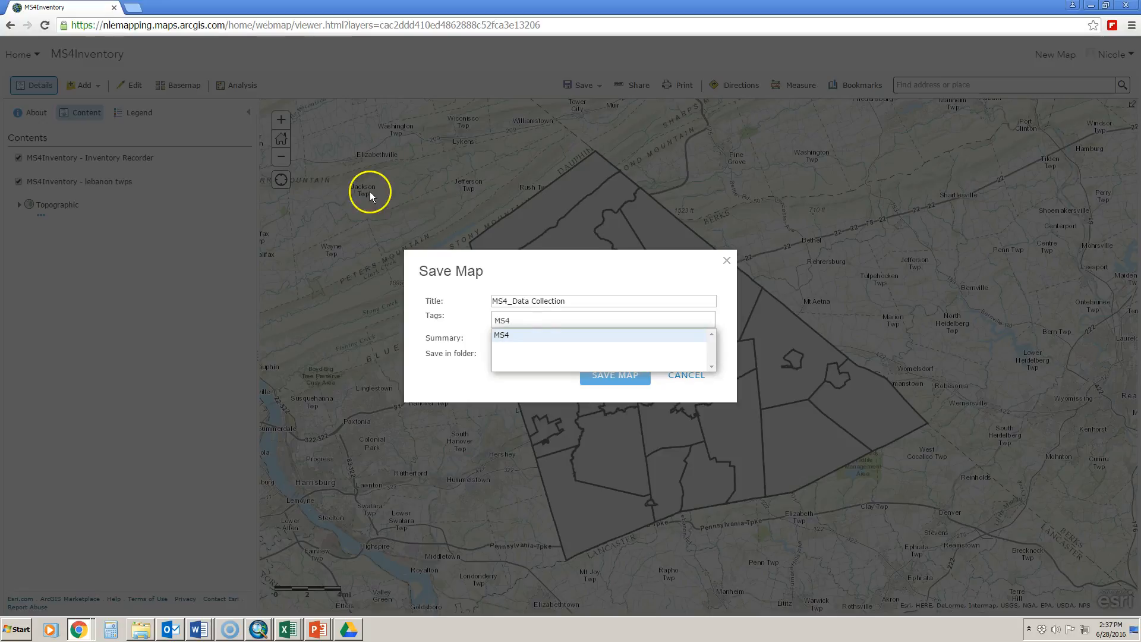
{"action": "key", "text": "Return"}
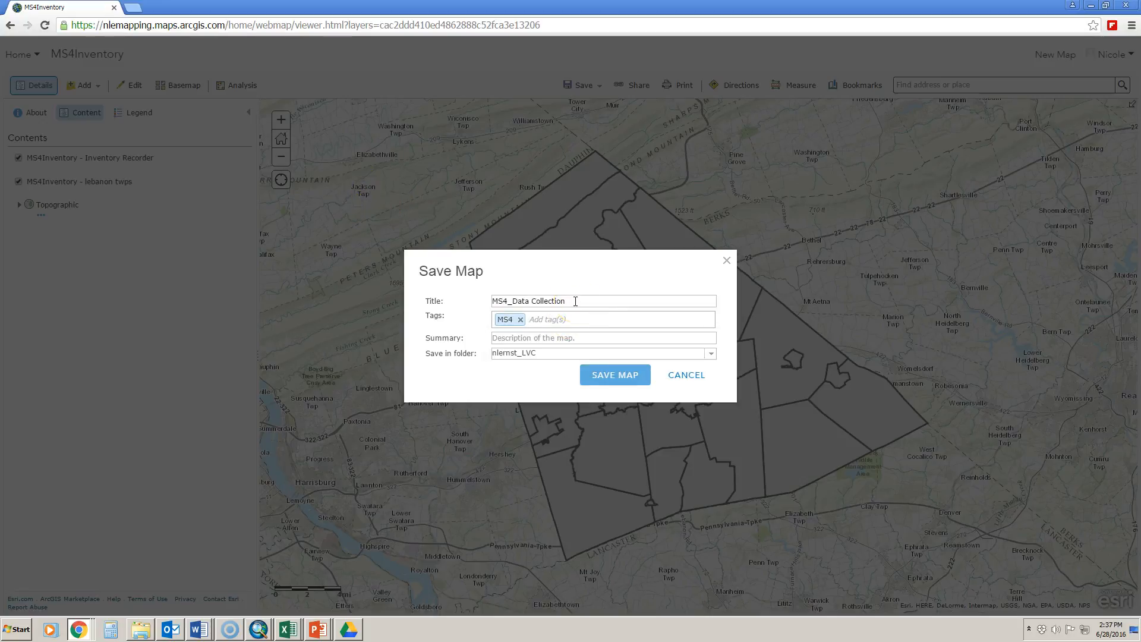
{"action": "type", "text": "stormwater"}
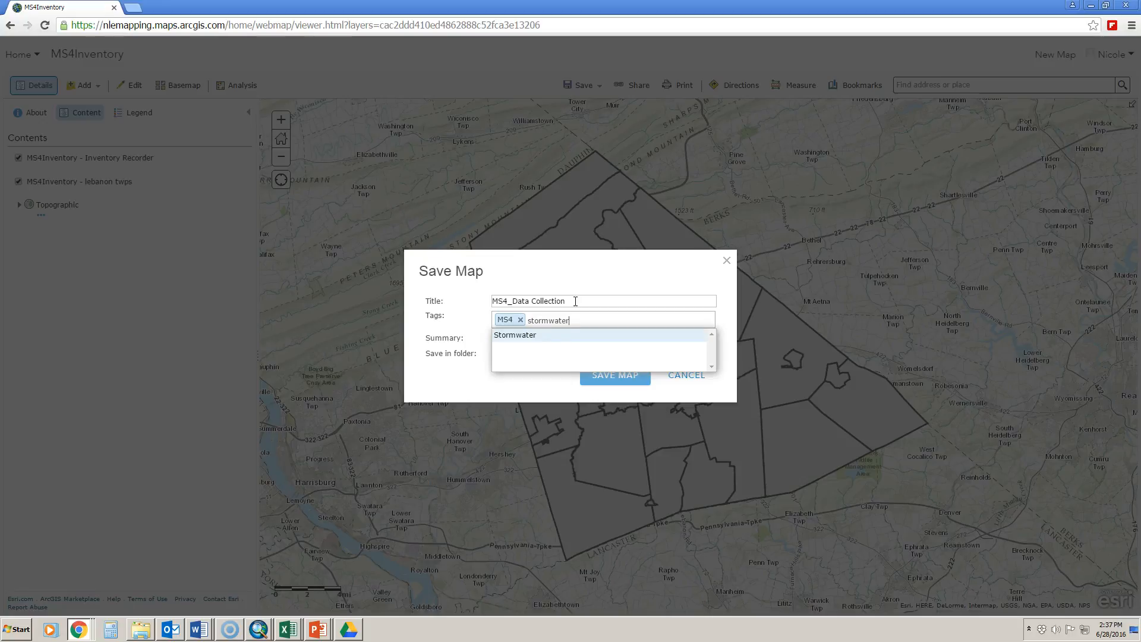
{"action": "key", "text": "Return"}
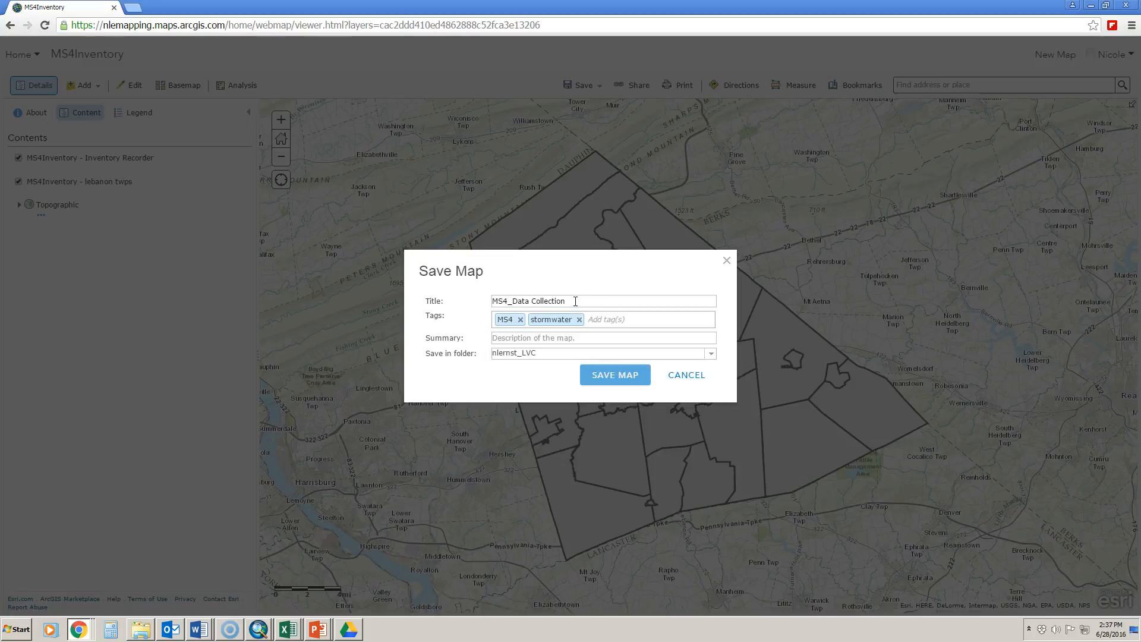
{"action": "left_click", "coordinate": [615, 378]}
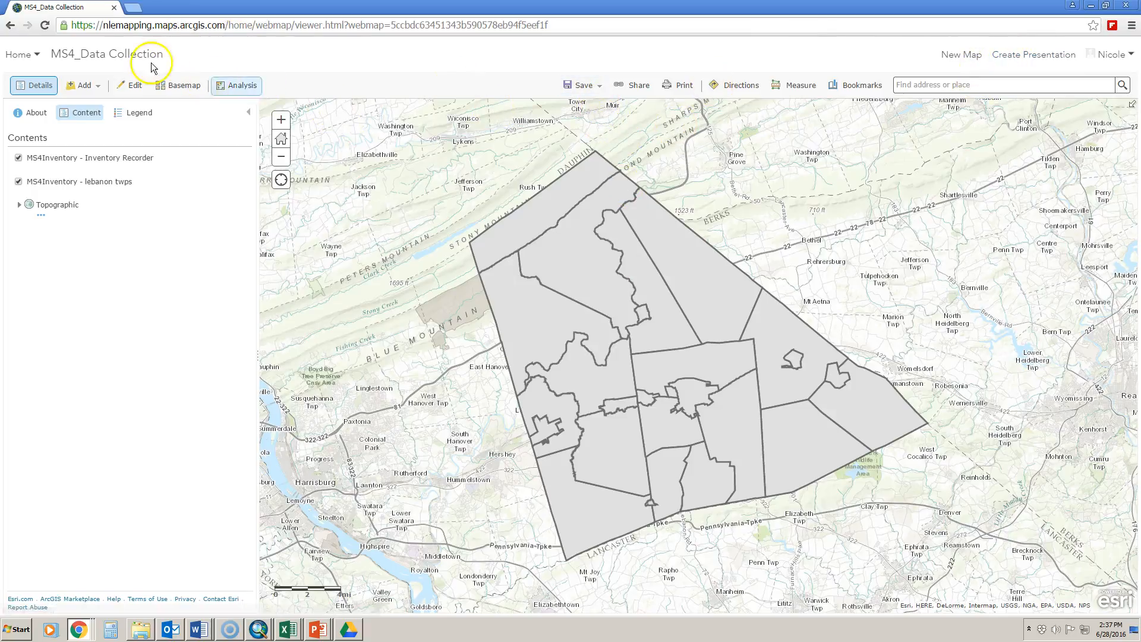
Open the item details of the MS4_Data Collection web map from My Content and dismiss the new-look notice.
{"action": "left_click", "coordinate": [21, 55]}
{"action": "left_click", "coordinate": [34, 172]}
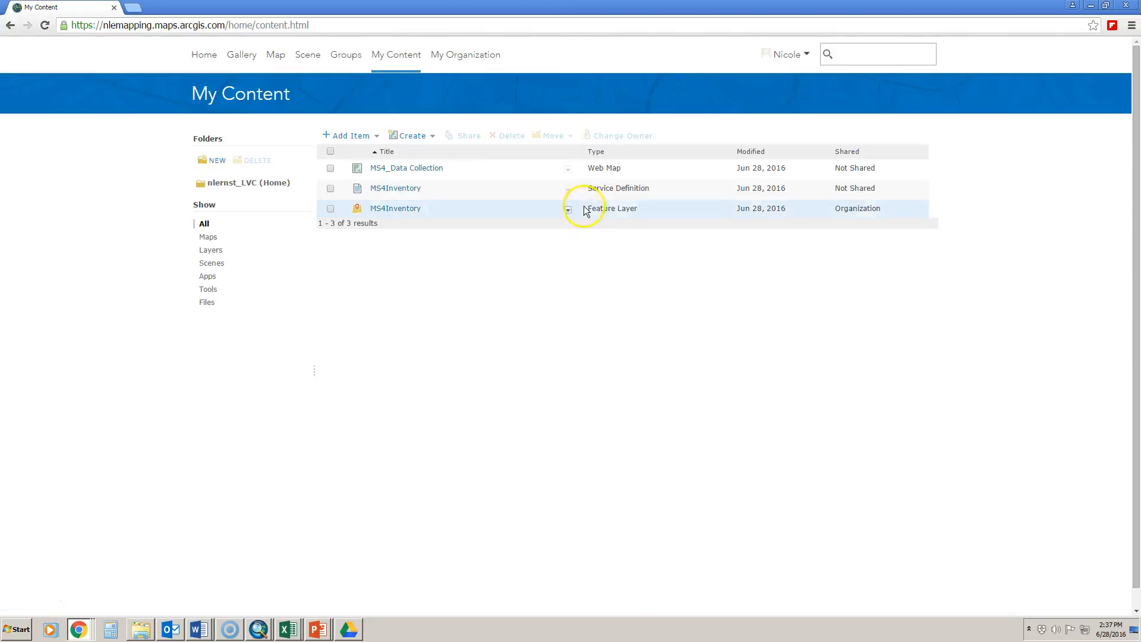
{"action": "left_click", "coordinate": [568, 168]}
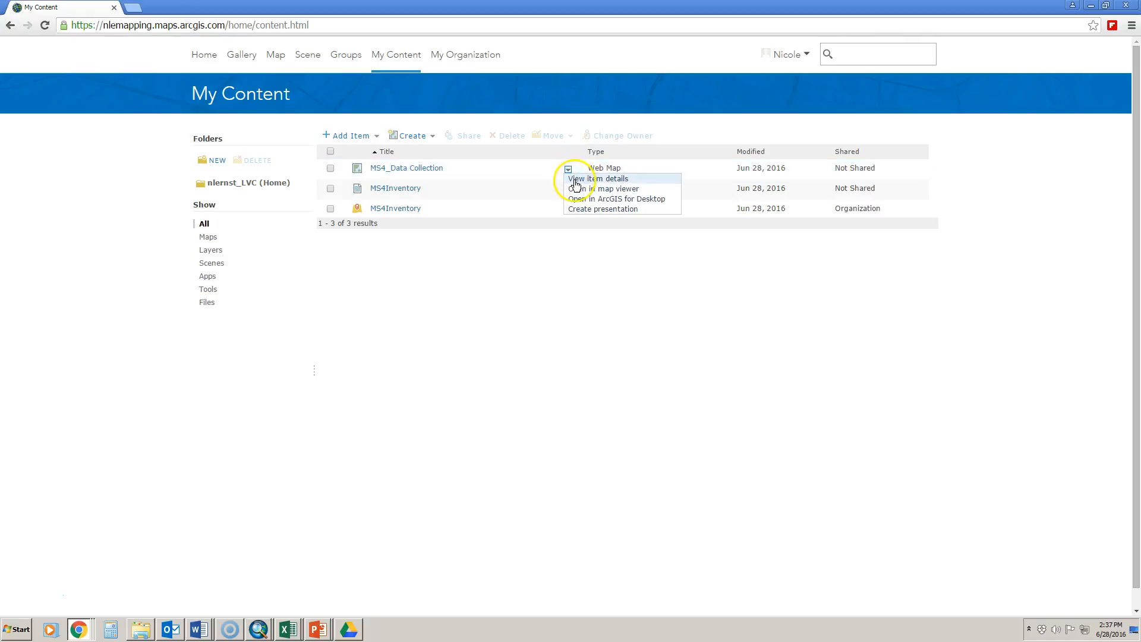
{"action": "left_click", "coordinate": [575, 181]}
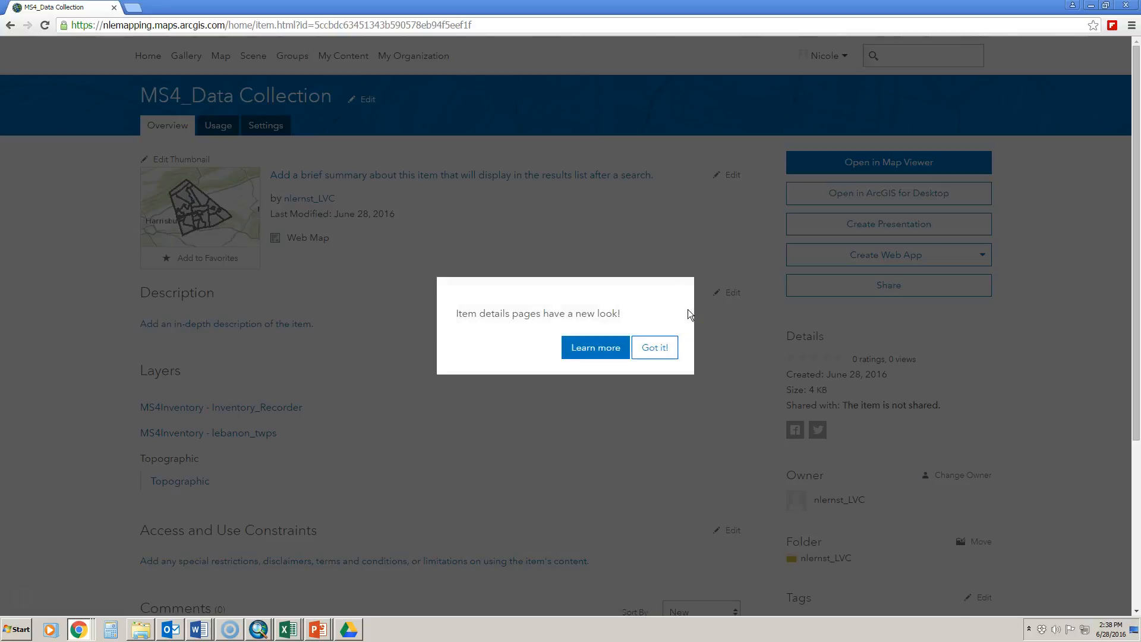
{"action": "left_click", "coordinate": [658, 355]}
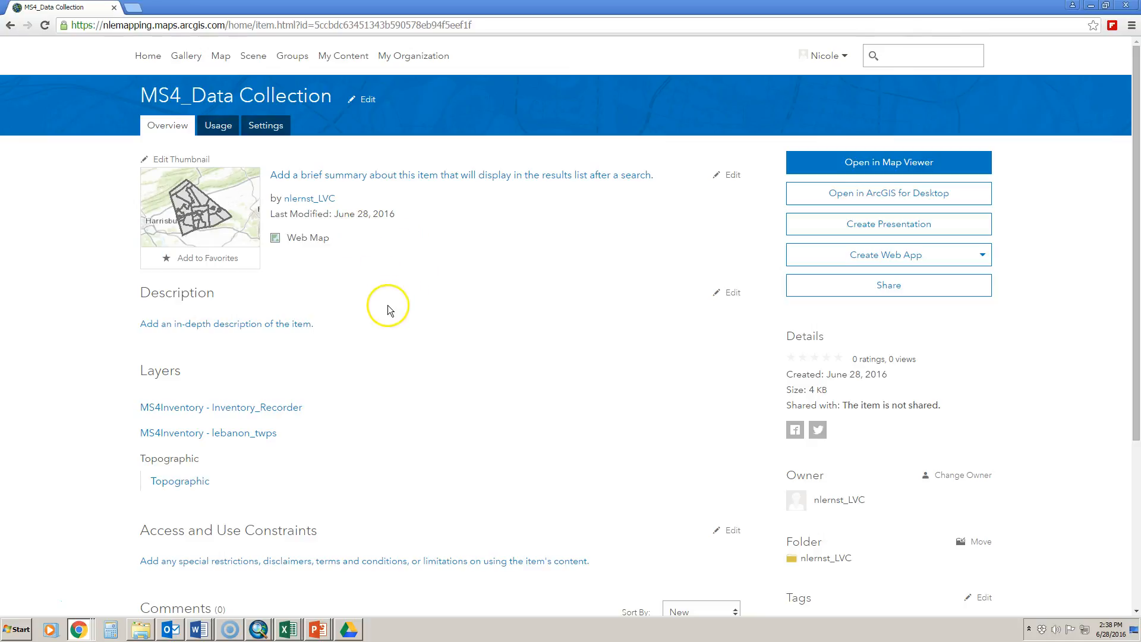
Share the web map with everyone (public) and the organization, and update the MS4Inventory layer's sharing to match.
{"action": "scroll", "coordinate": [391, 307], "scroll_direction": "down", "scroll_amount": 2}
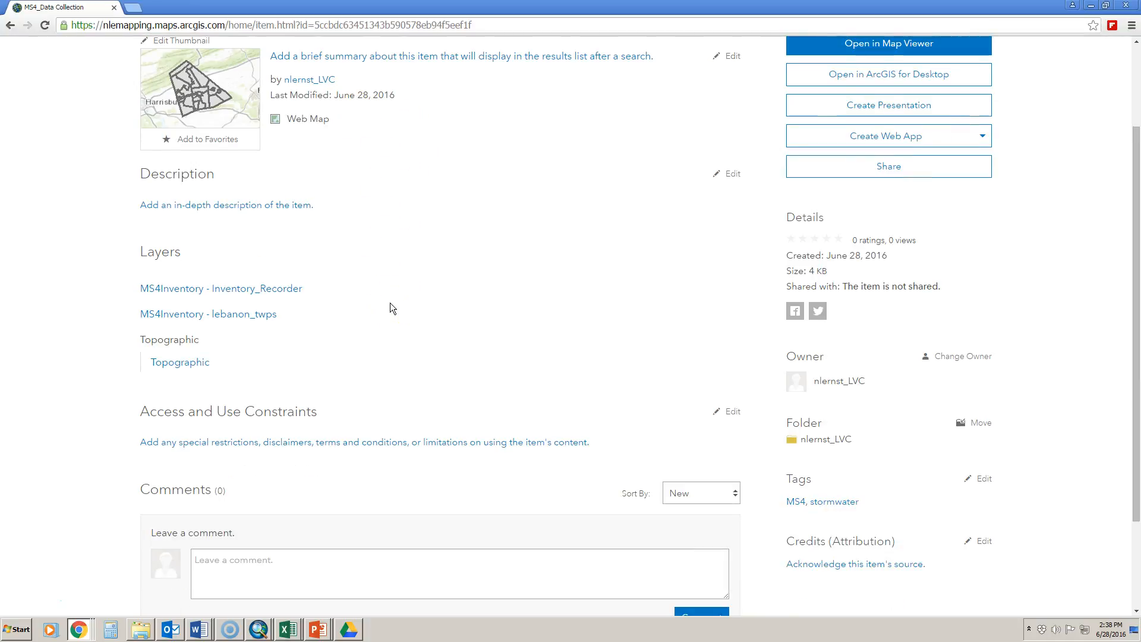
{"action": "left_click", "coordinate": [872, 170]}
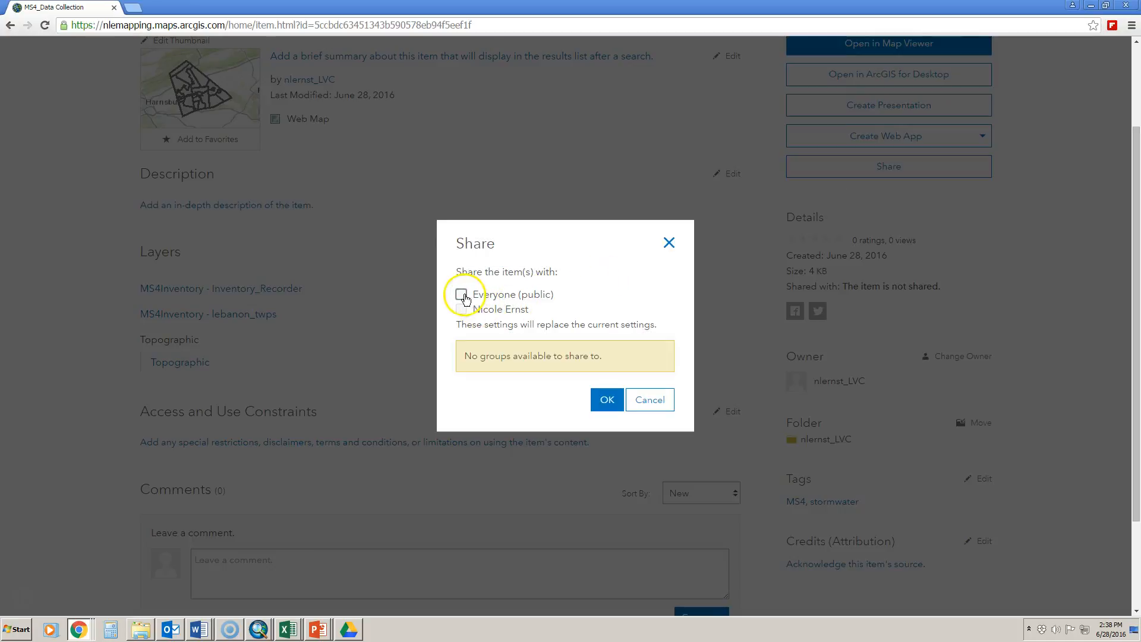
{"action": "left_click", "coordinate": [462, 310]}
{"action": "left_click", "coordinate": [497, 322]}
{"action": "left_click", "coordinate": [462, 294]}
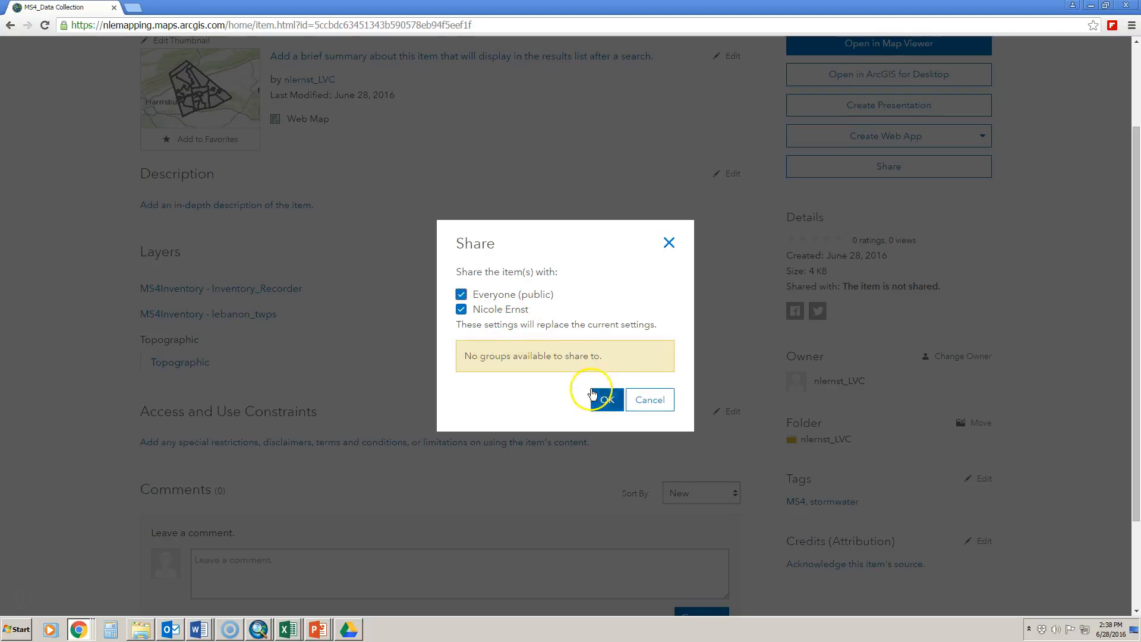
{"action": "left_click", "coordinate": [609, 401]}
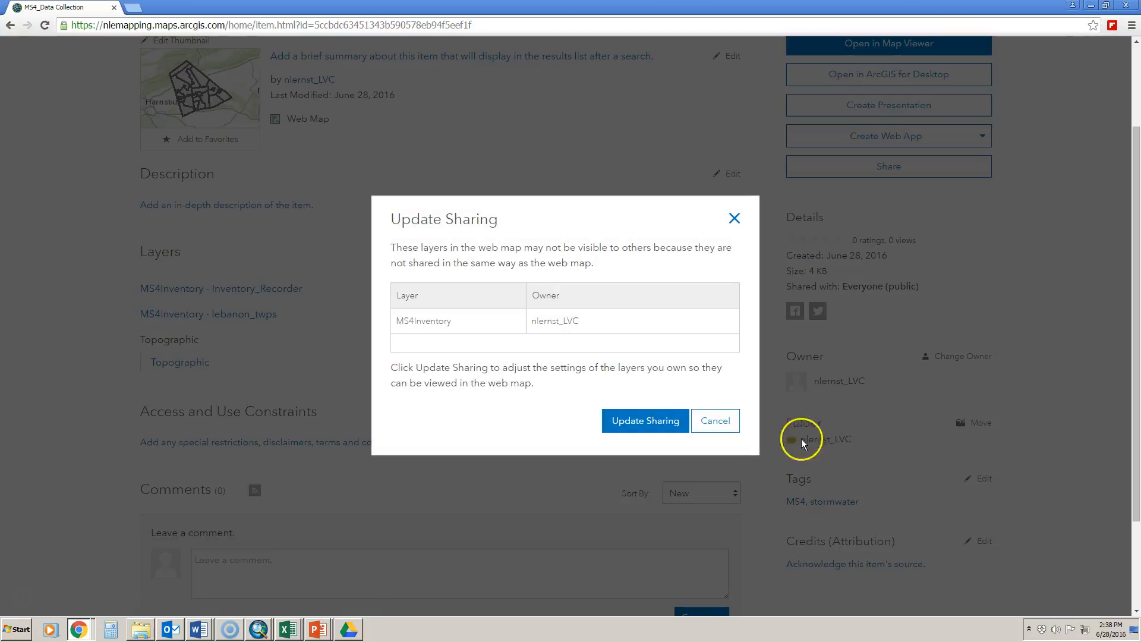
{"action": "left_click", "coordinate": [665, 425]}
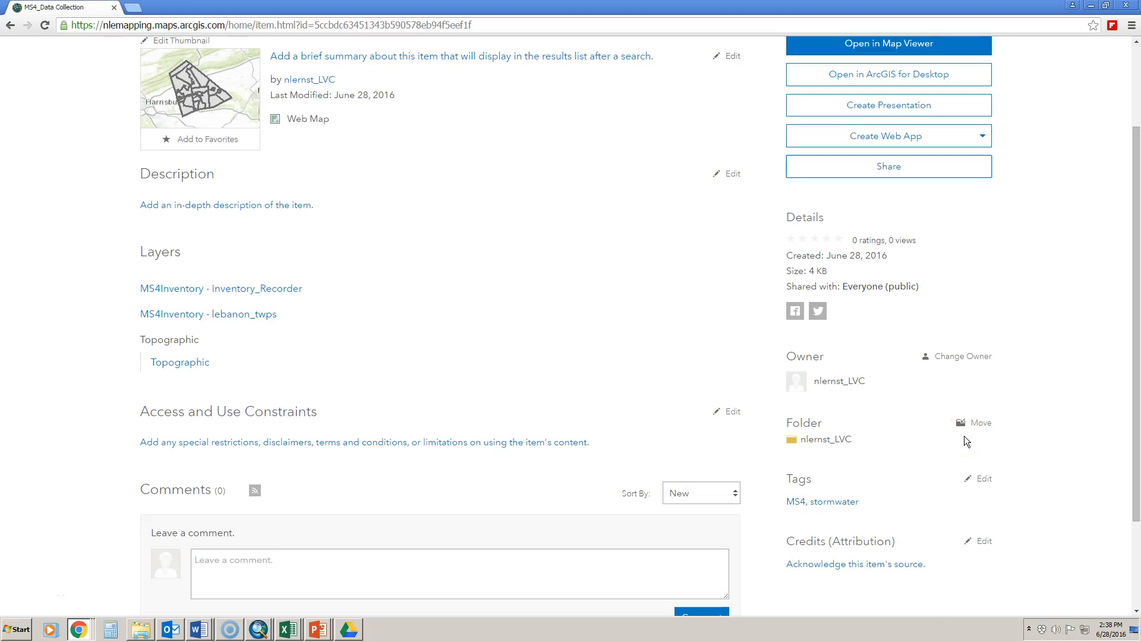